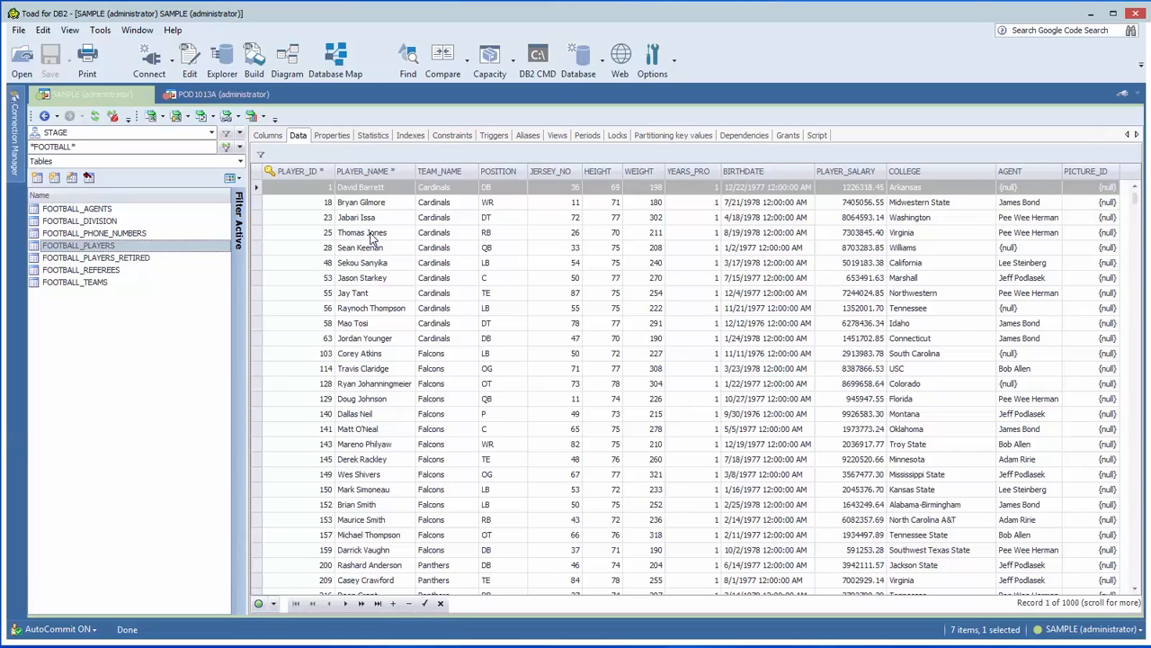
Step: Quick-export the FOOTBALL_PLAYERS table data to an Excel file, reading all rows for the complete result set
right_click(372, 236)
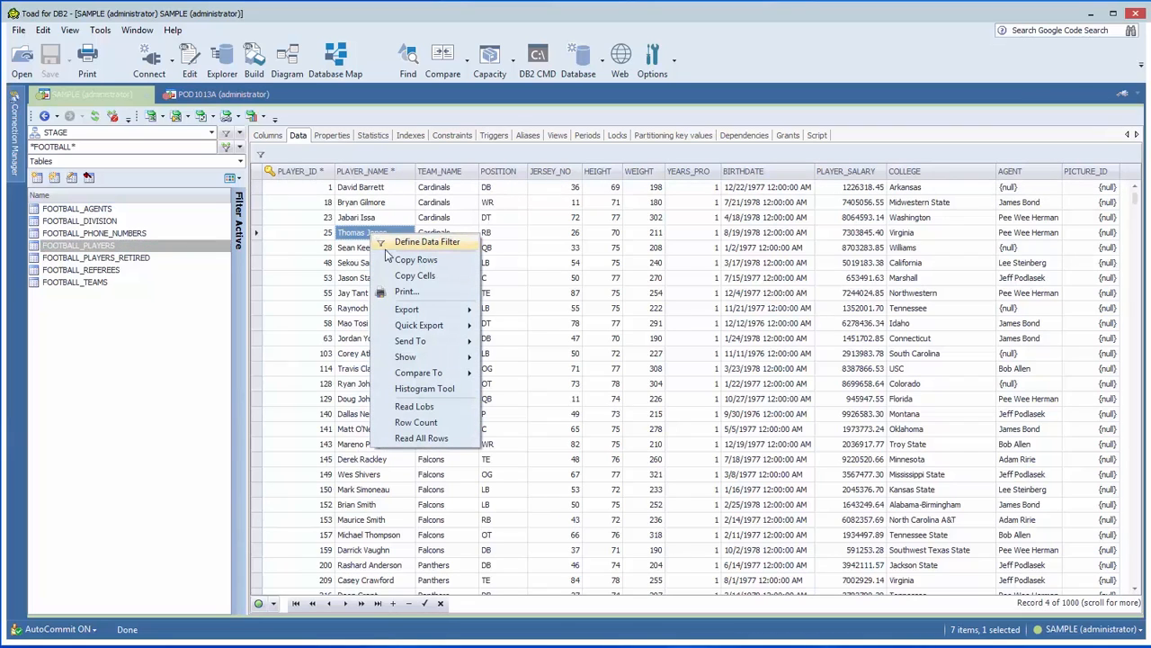
mouse_move(404, 328)
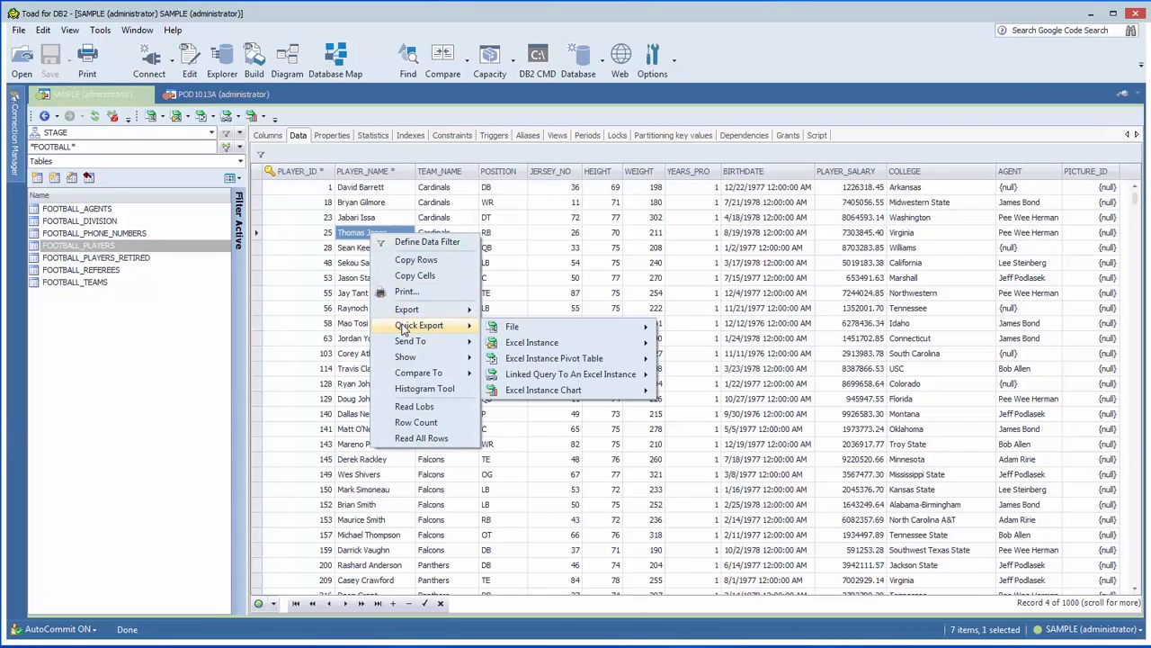
mouse_move(513, 329)
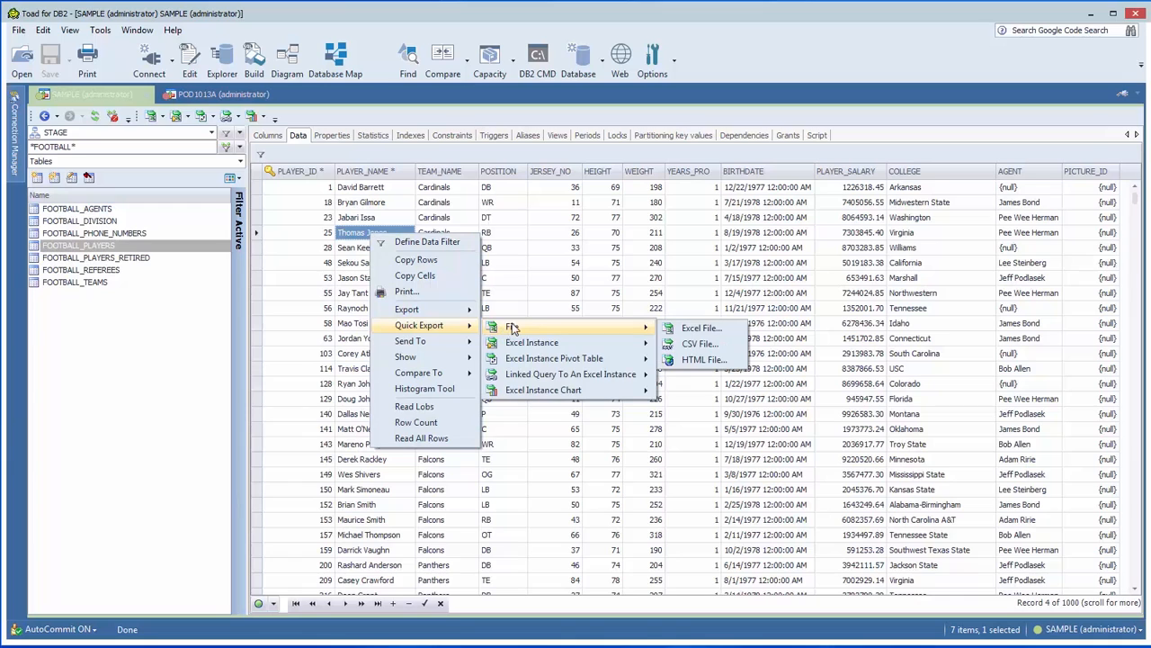
left_click(701, 329)
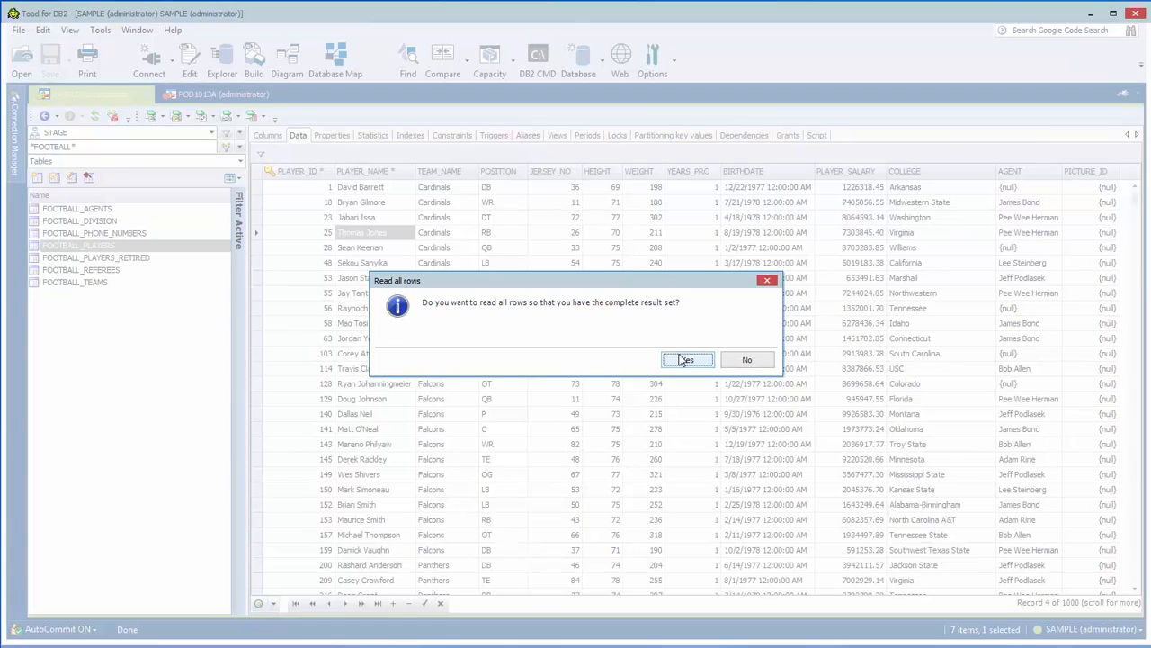
left_click(684, 360)
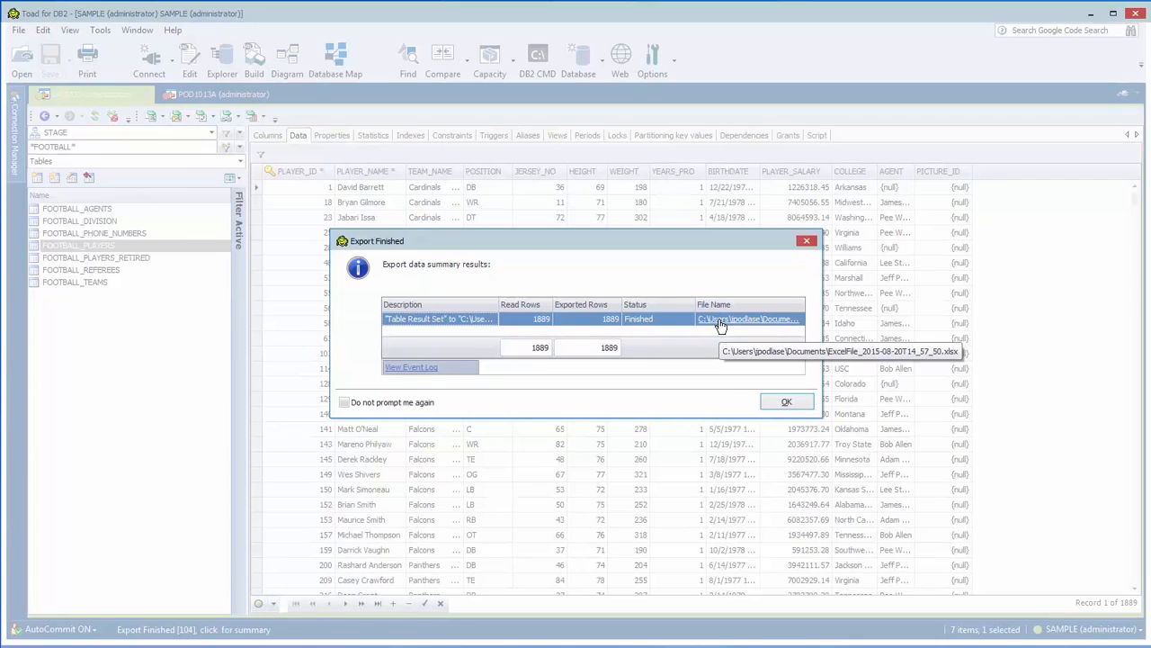
Step: Open the exported Excel file to inspect its rows, then close it and dismiss the export summary
left_click(722, 325)
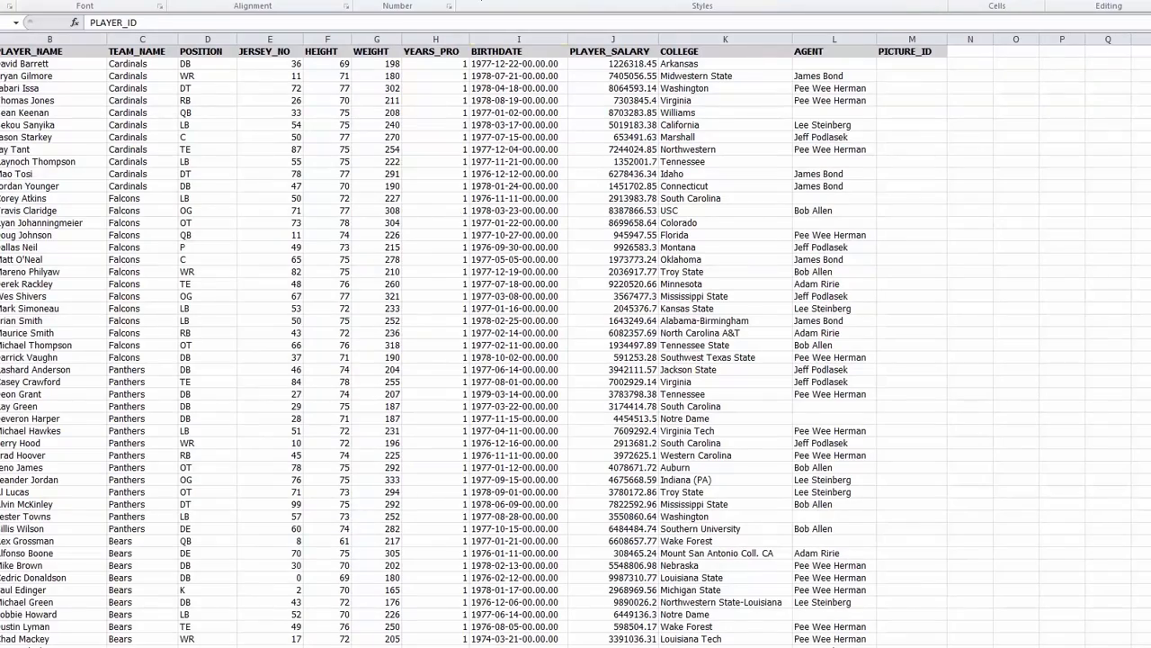
left_click_drag(540, 9, 531, 150)
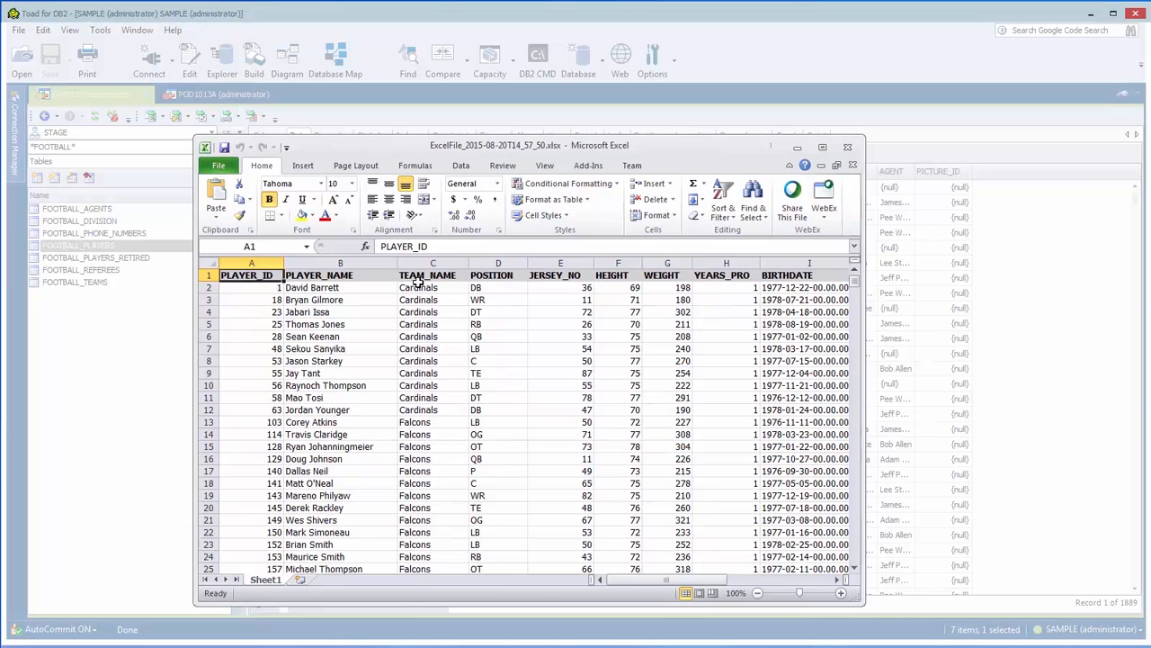
left_click(853, 151)
left_click(783, 400)
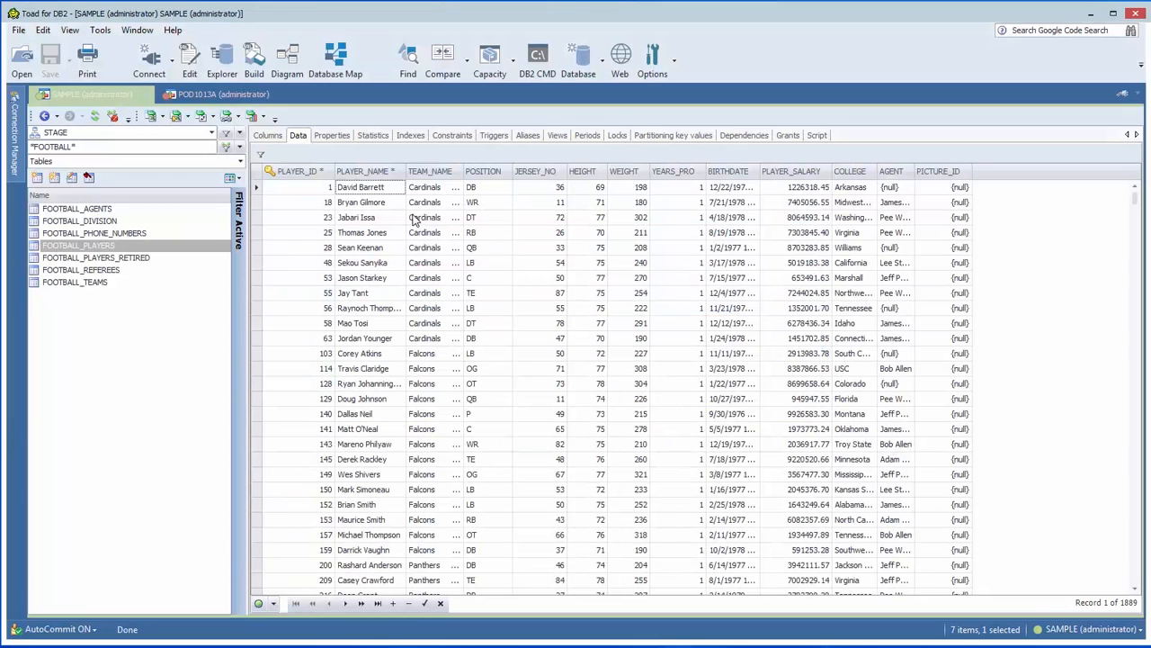
Step: Start the Export Wizard from the FOOTBALL_PLAYERS data grid and set the output format to Comma Separated Values
left_click(423, 204)
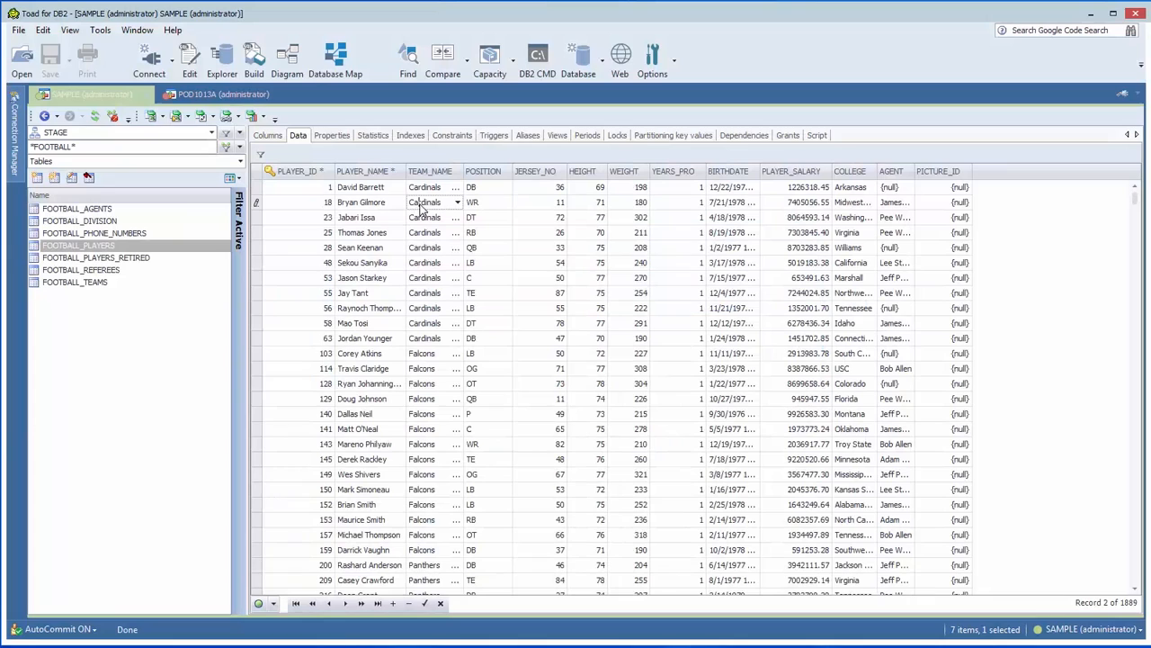
right_click(423, 217)
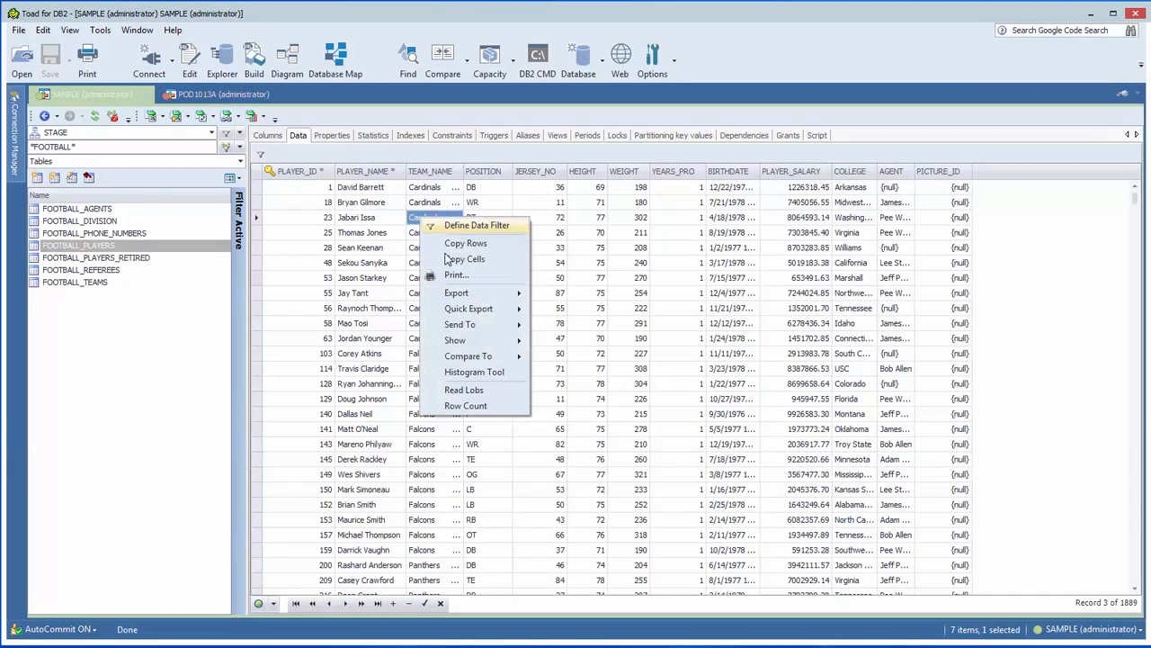
mouse_move(452, 299)
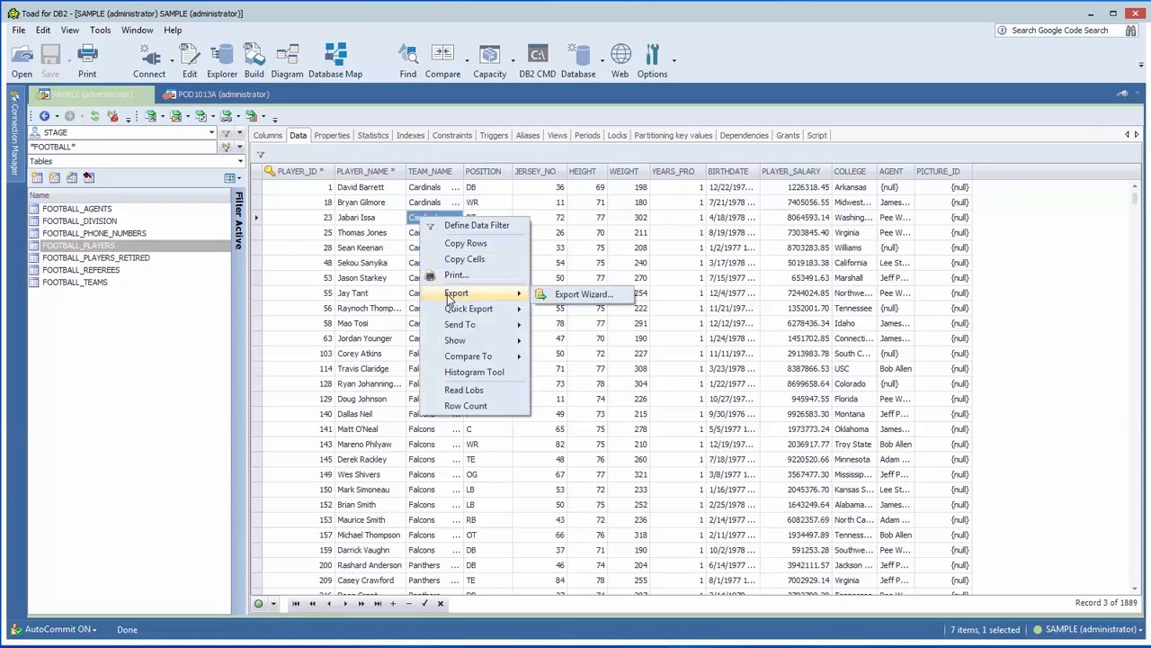
left_click(560, 297)
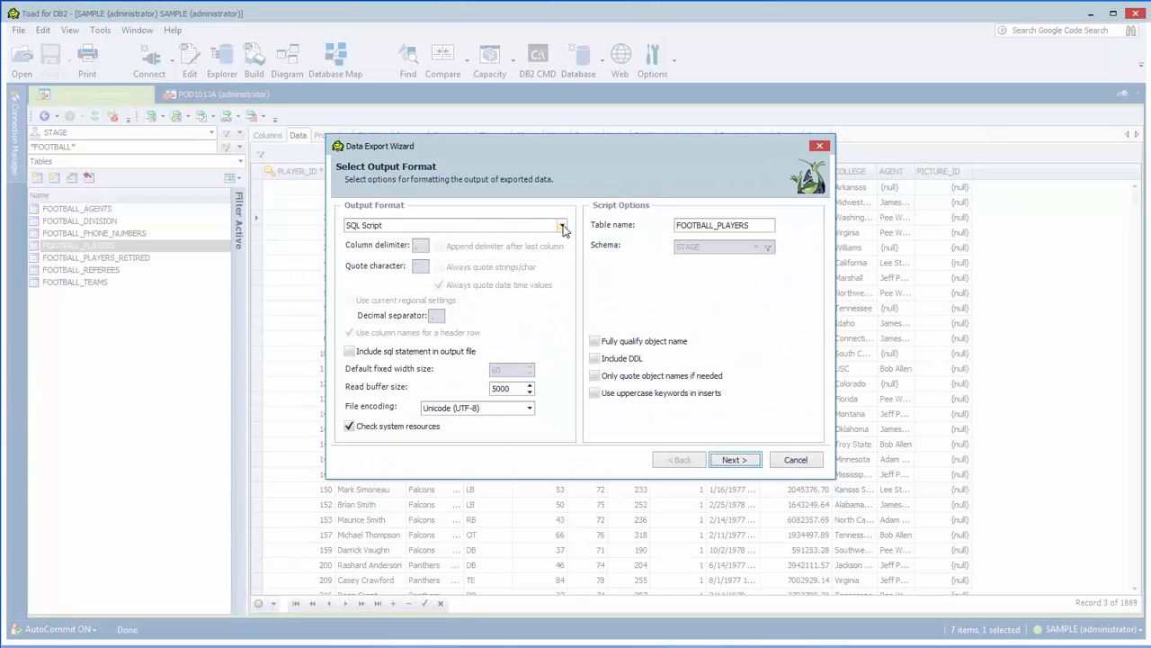
left_click(561, 225)
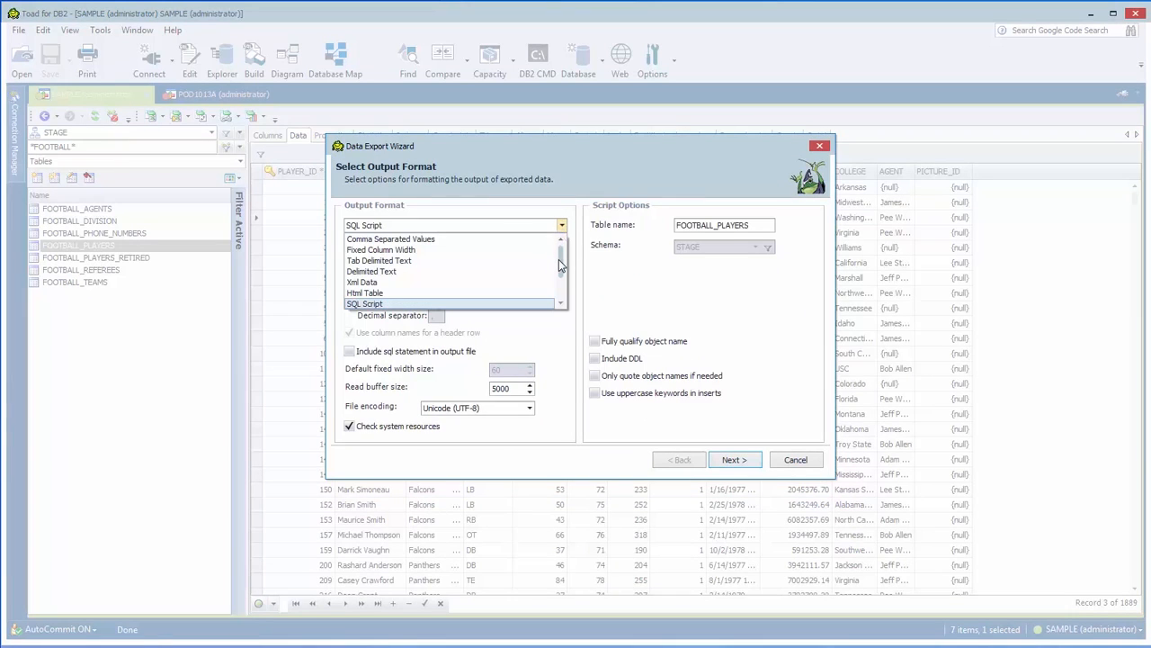
left_click(501, 240)
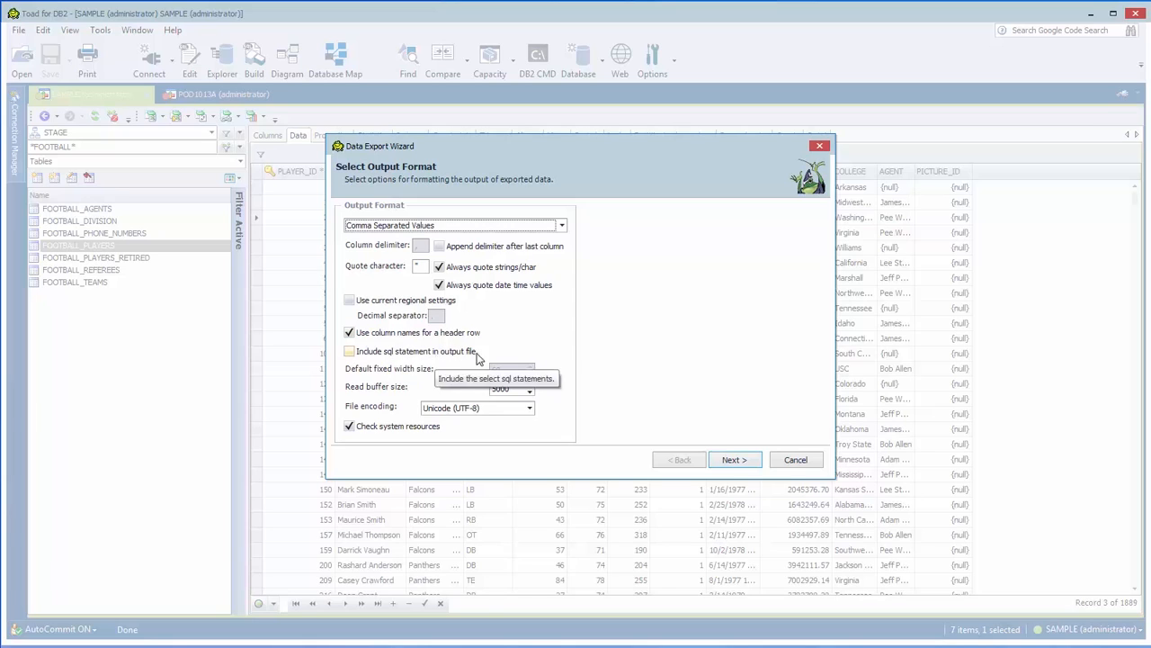
Step: Export all columns to the file D:\MISC\SQL\ToadCSVFile_2015-08-20T14_58_57a.csv and finish the wizard
left_click(721, 461)
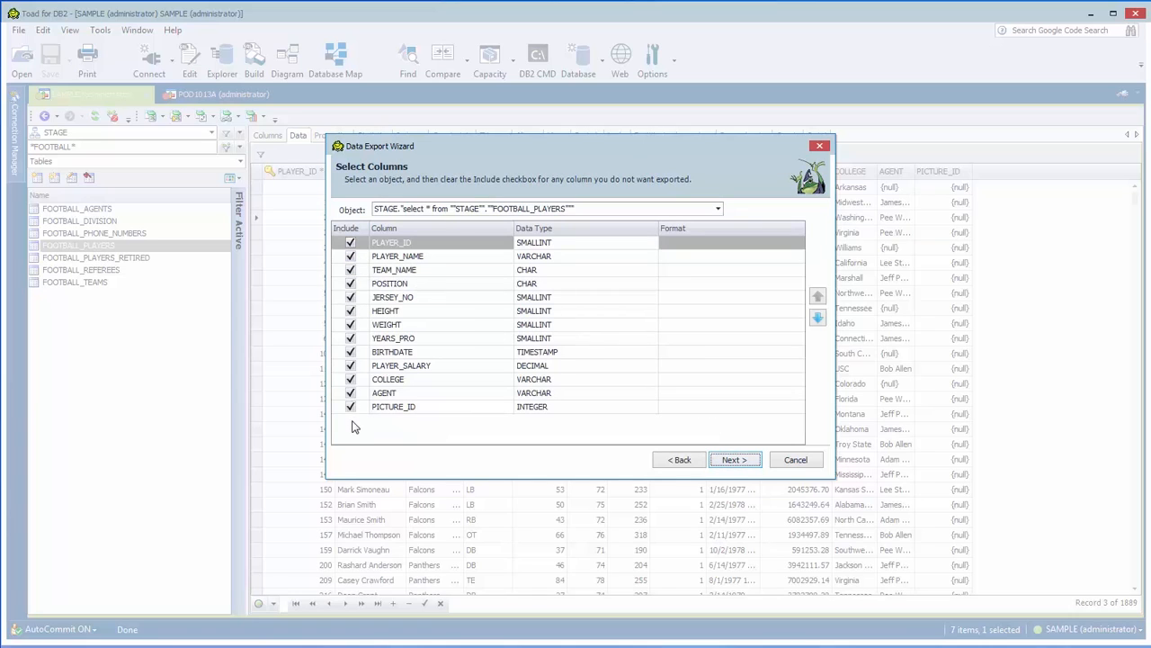
left_click(734, 460)
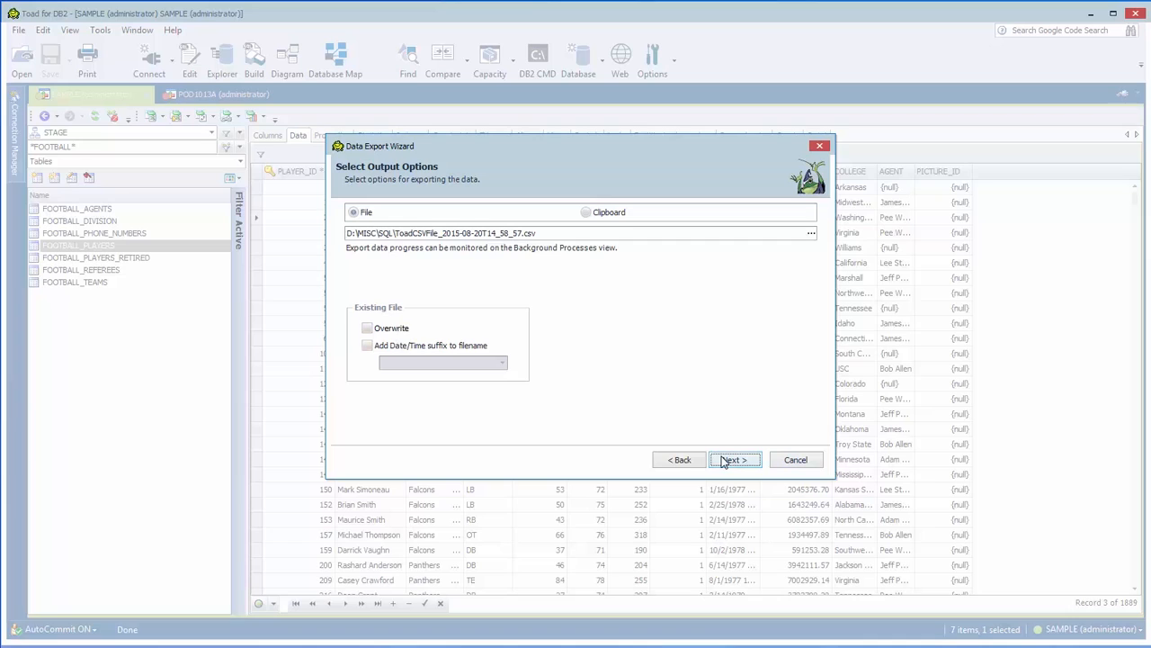
left_click(526, 233)
type("a")
left_click(734, 460)
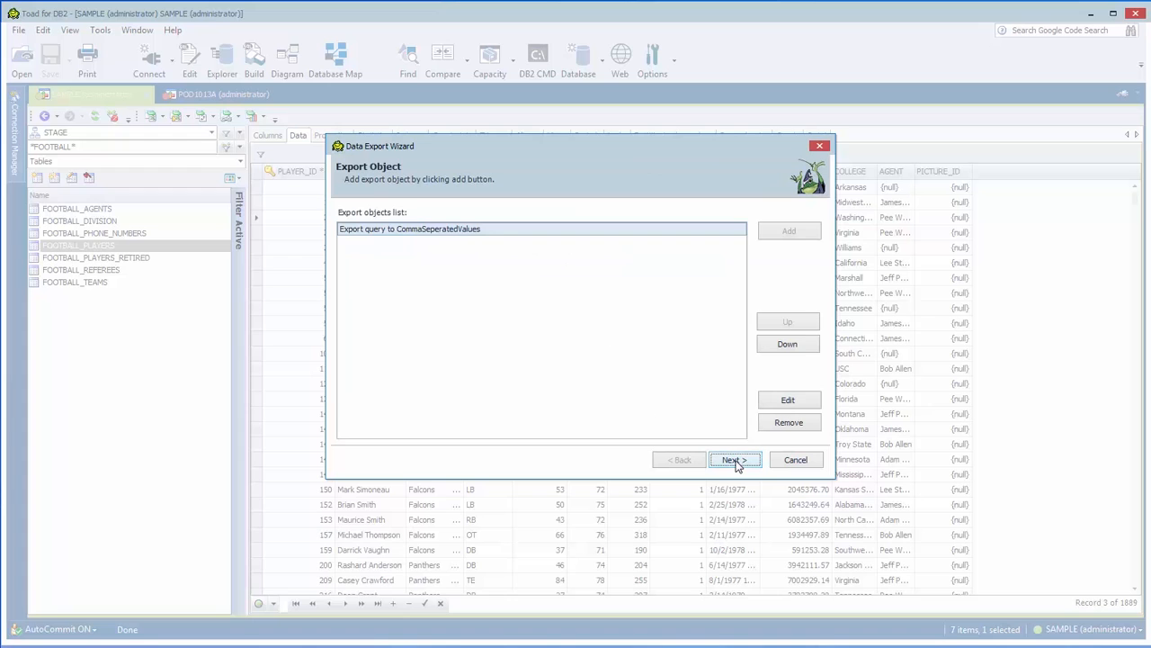
left_click(734, 460)
left_click(734, 460)
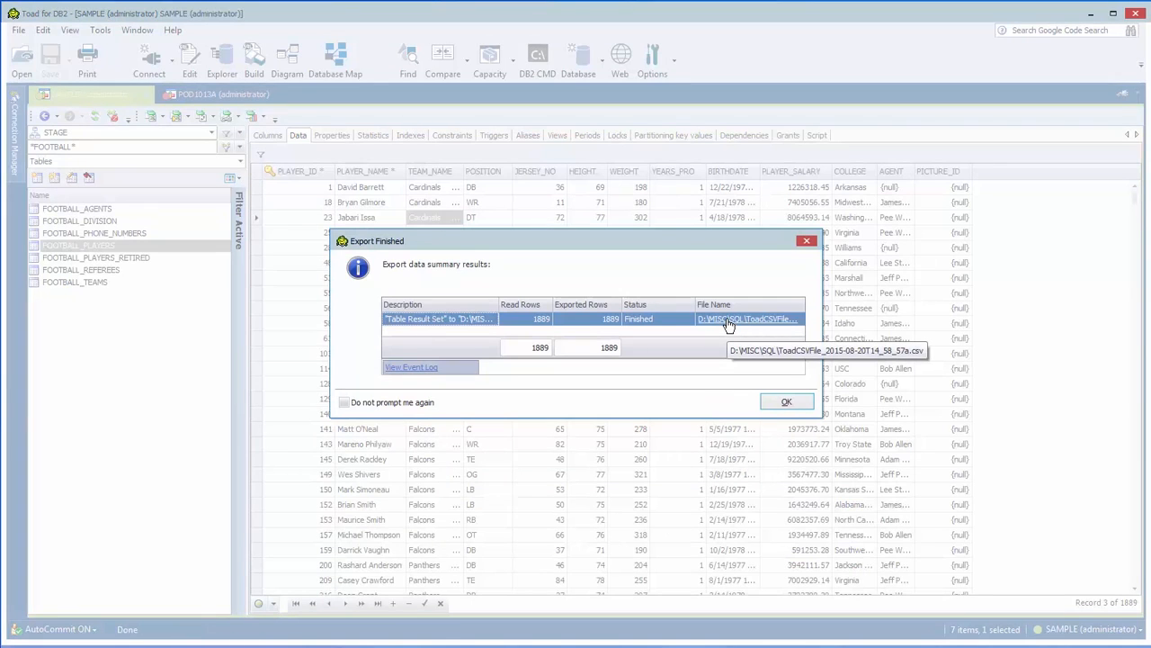
Step: Open the folder containing the exported CSV file and view the file in Notepad++
right_click(727, 323)
left_click(754, 343)
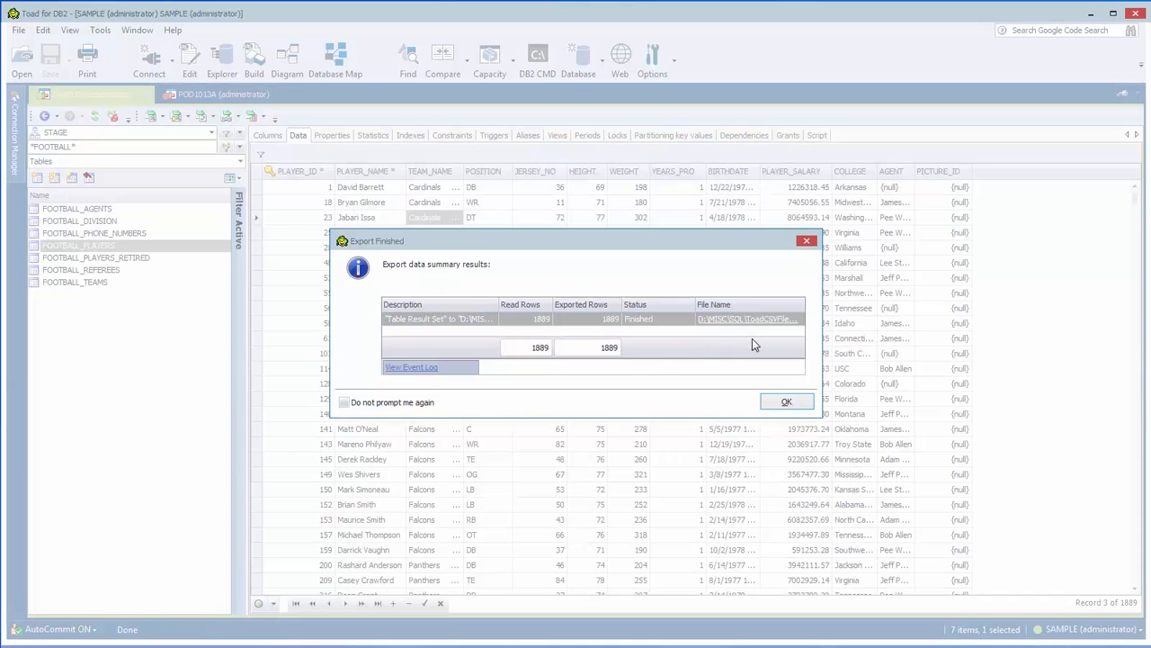
right_click(635, 304)
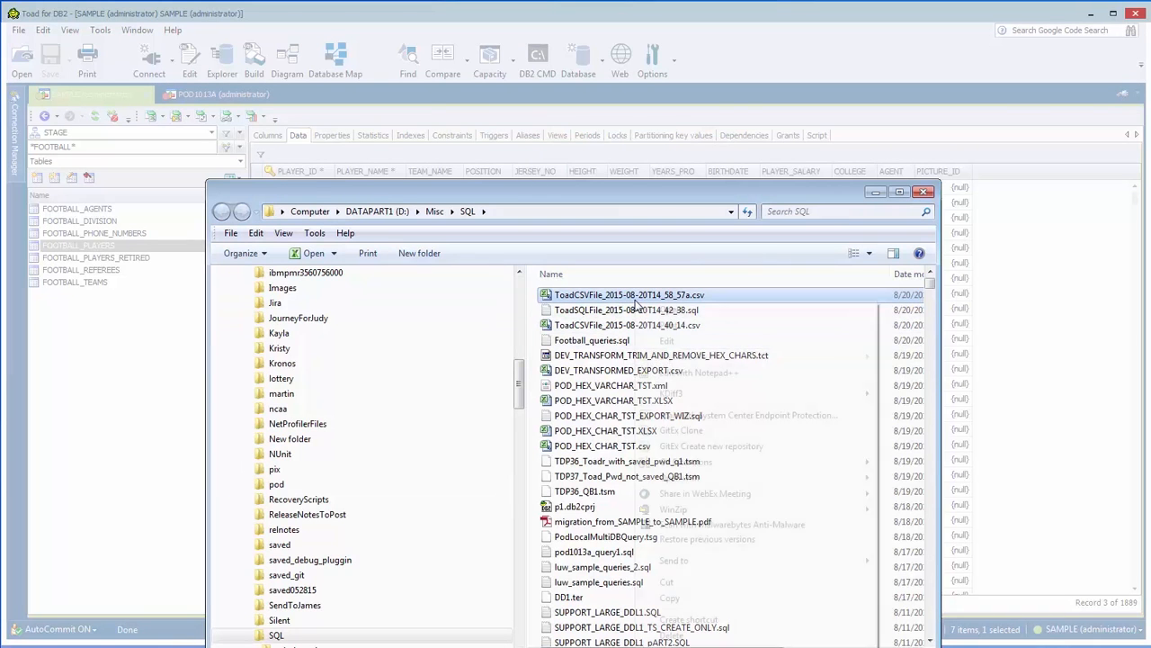
left_click(666, 372)
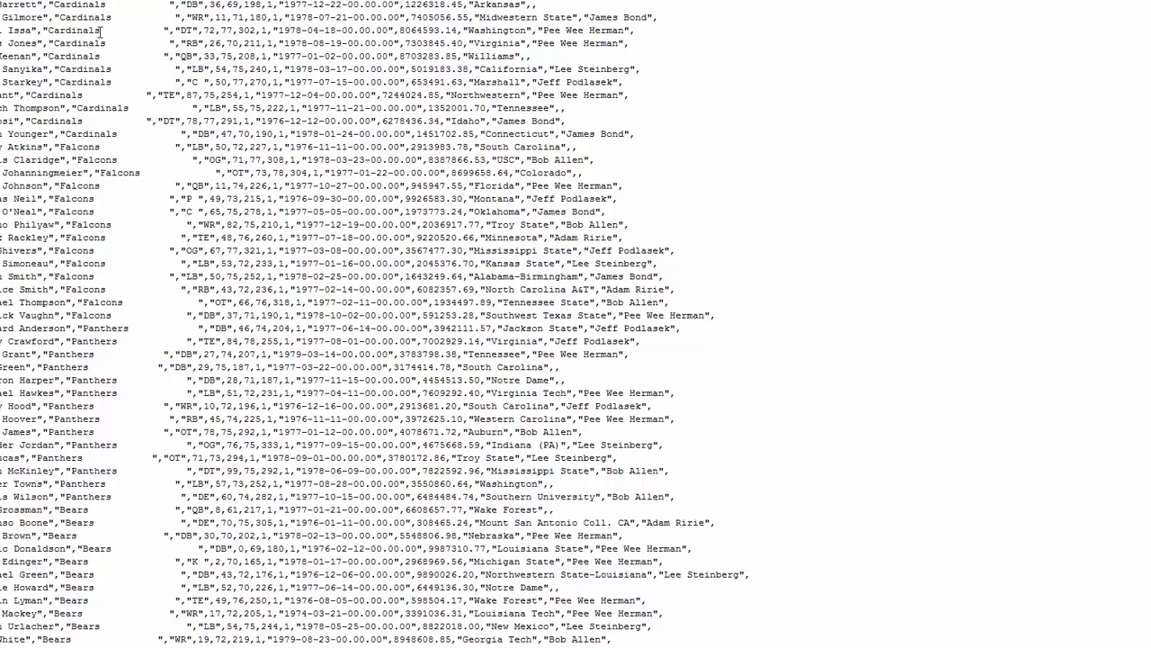
Step: Close the CSV file and its folder window, and dismiss the export summary
key("alt+F4")
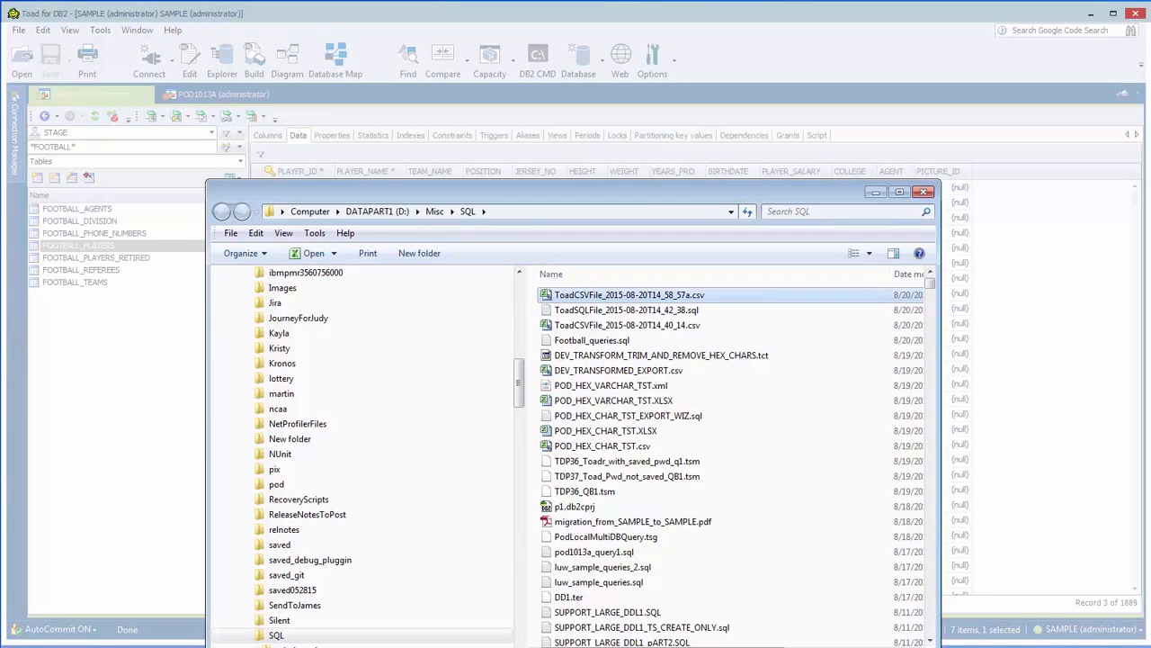
key("Return")
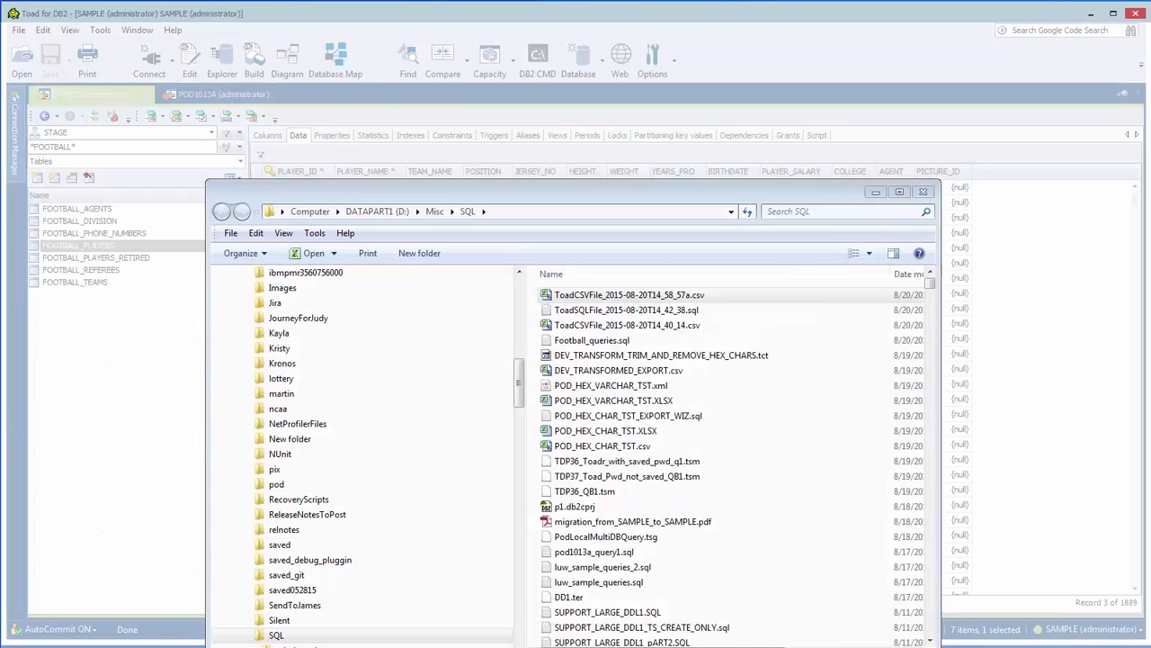
left_click(923, 192)
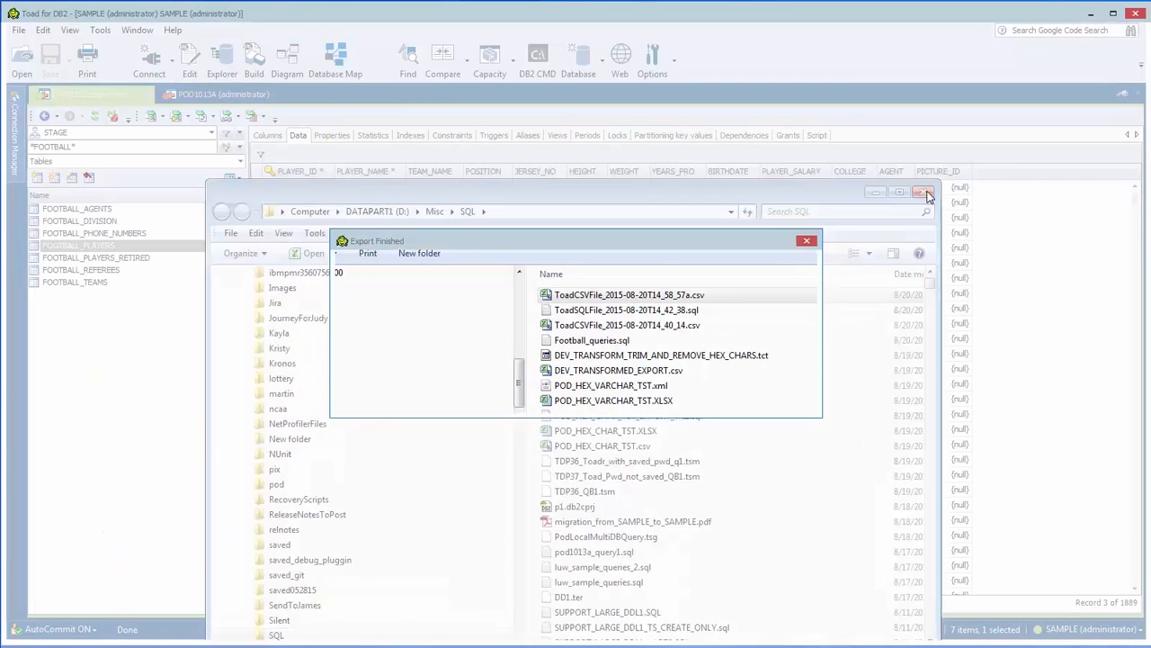
left_click(786, 402)
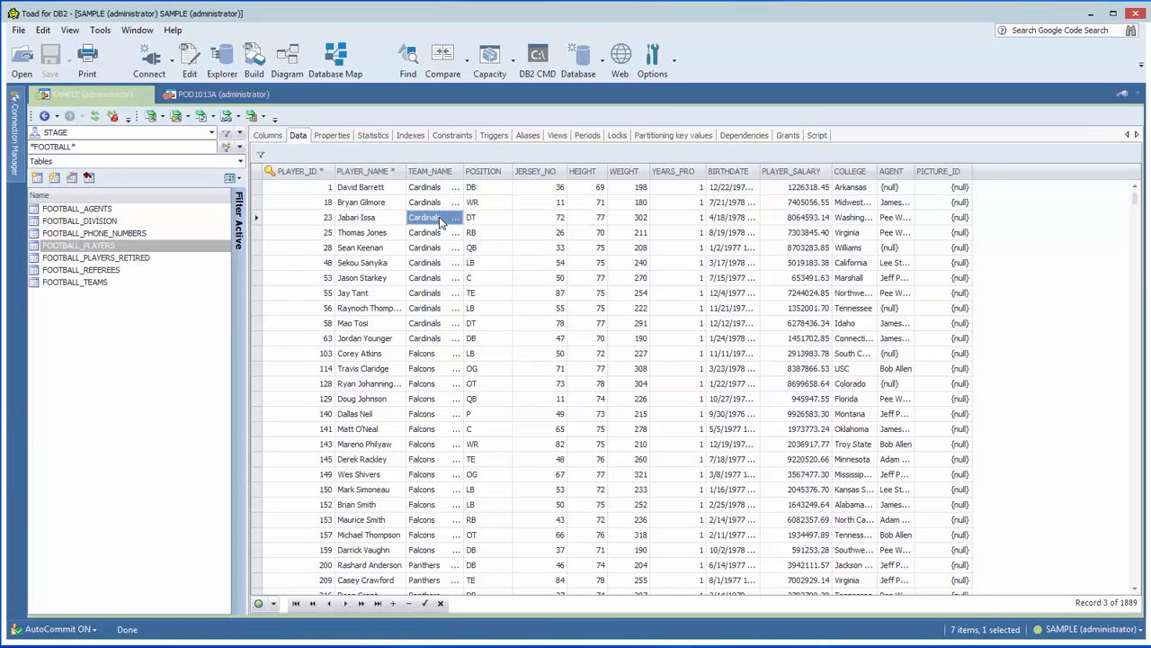
Step: Start another Export Wizard run for the FOOTBALL_PLAYERS data with SQL Script as the output format
right_click(441, 221)
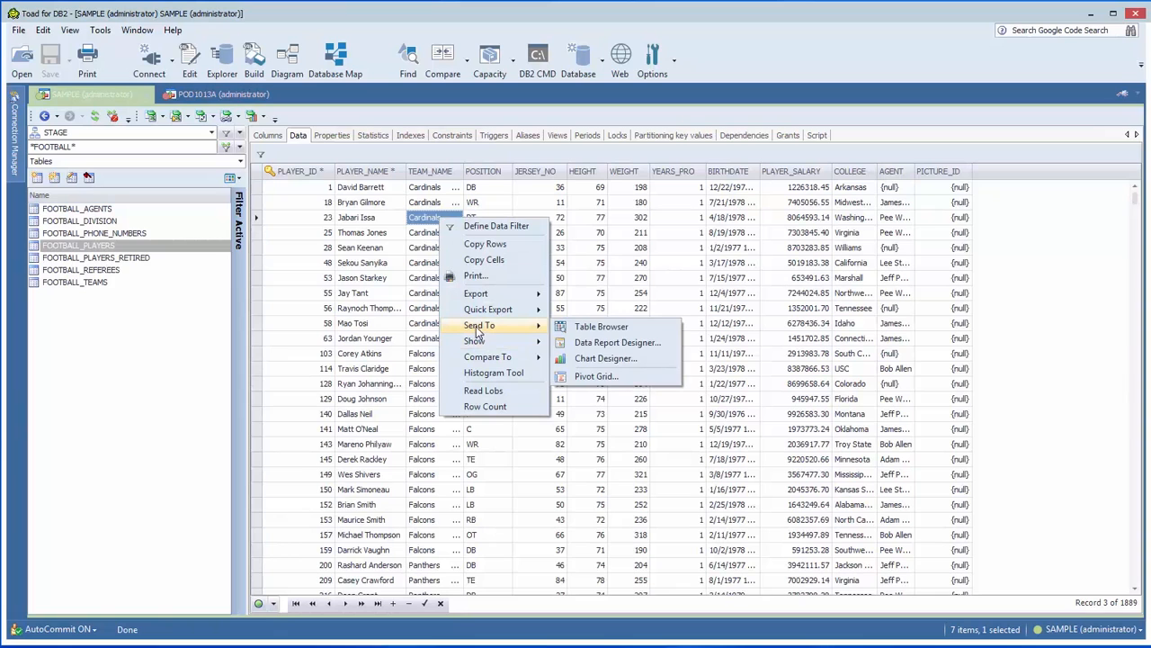
left_click(603, 292)
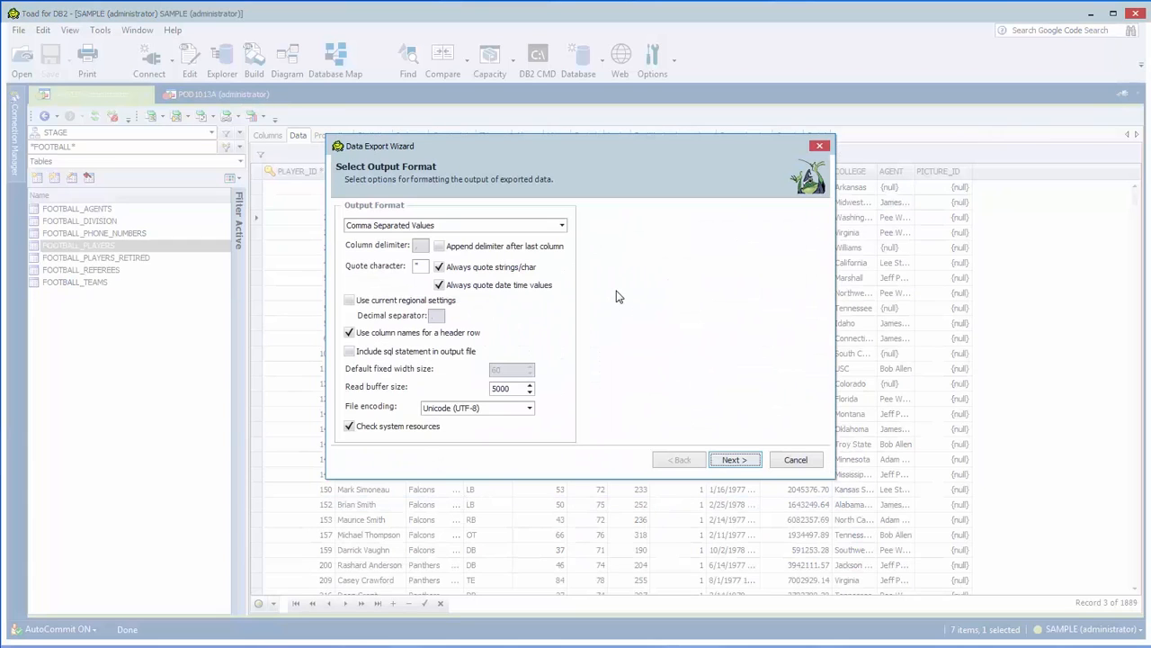
left_click(562, 226)
left_click_drag(562, 251, 562, 259)
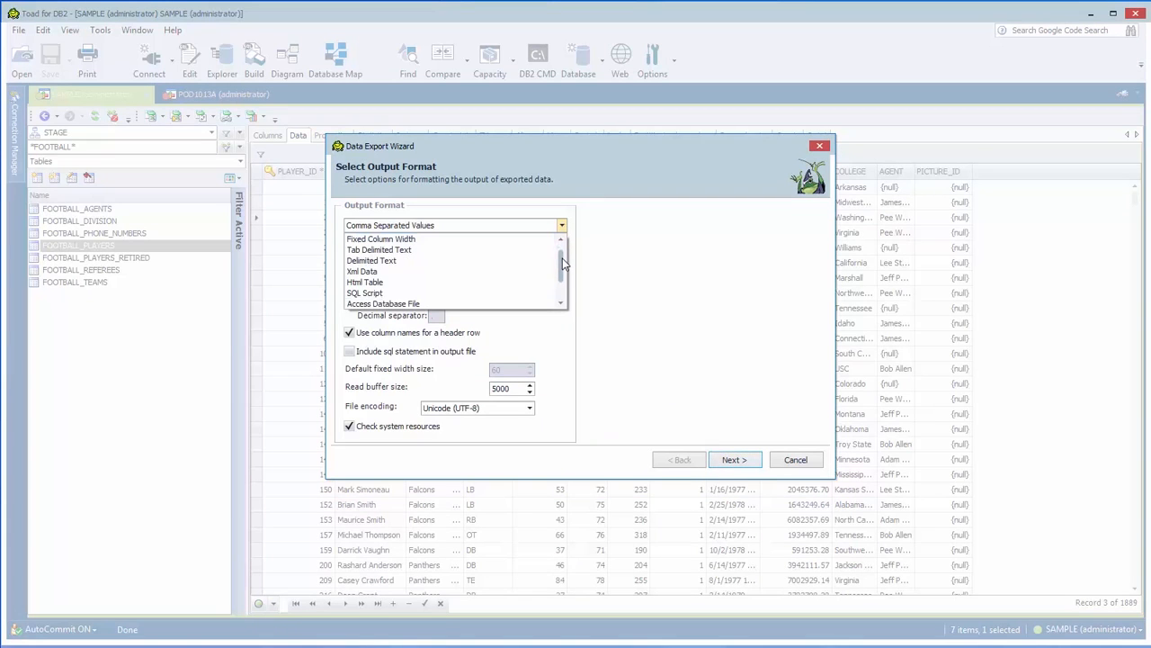
left_click(439, 293)
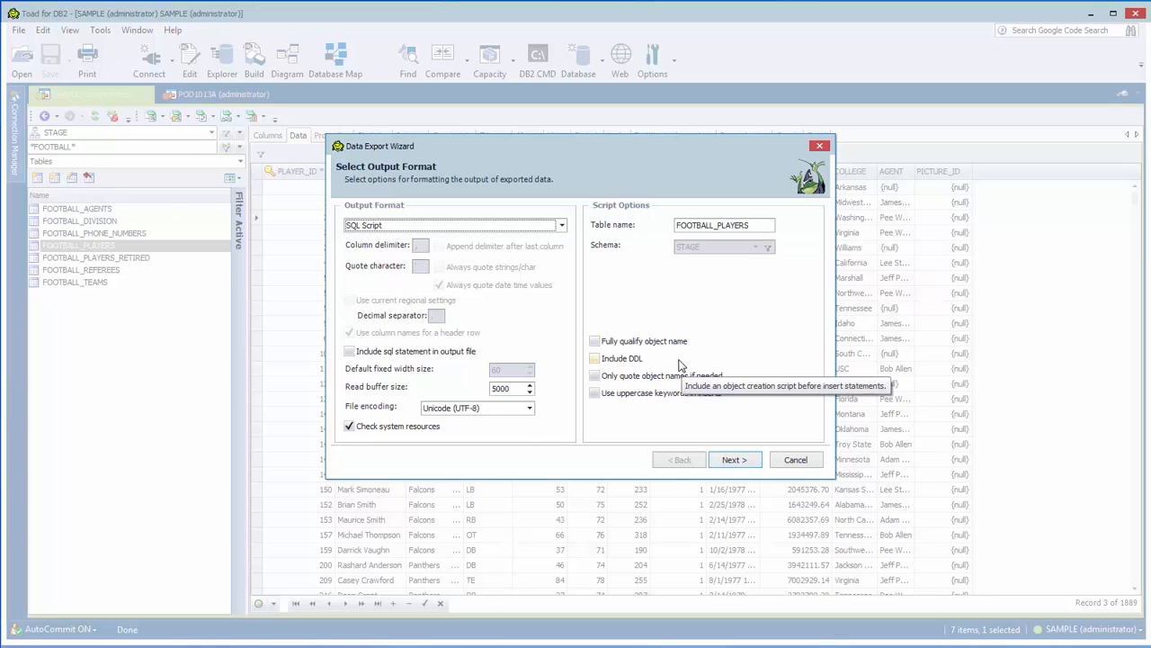
Step: Export all columns as a SQL script to D:\MISC\SQL\ToadSQLFile_2015-08-20T15_00_27a.sql without saving a template
left_click(728, 461)
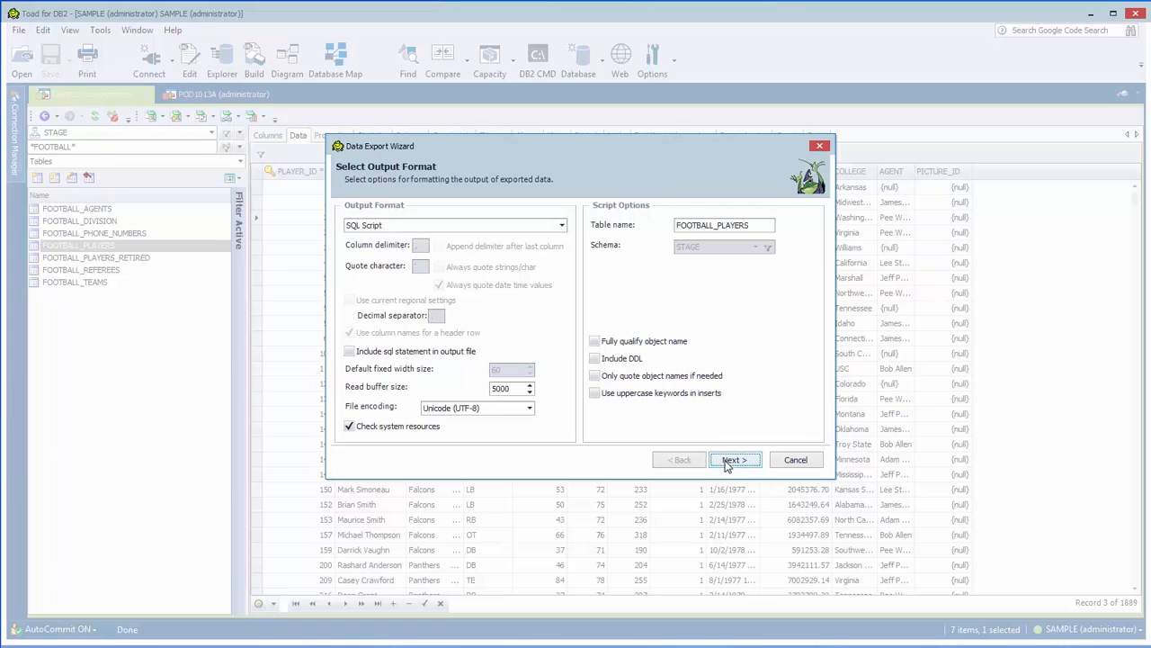
left_click(728, 462)
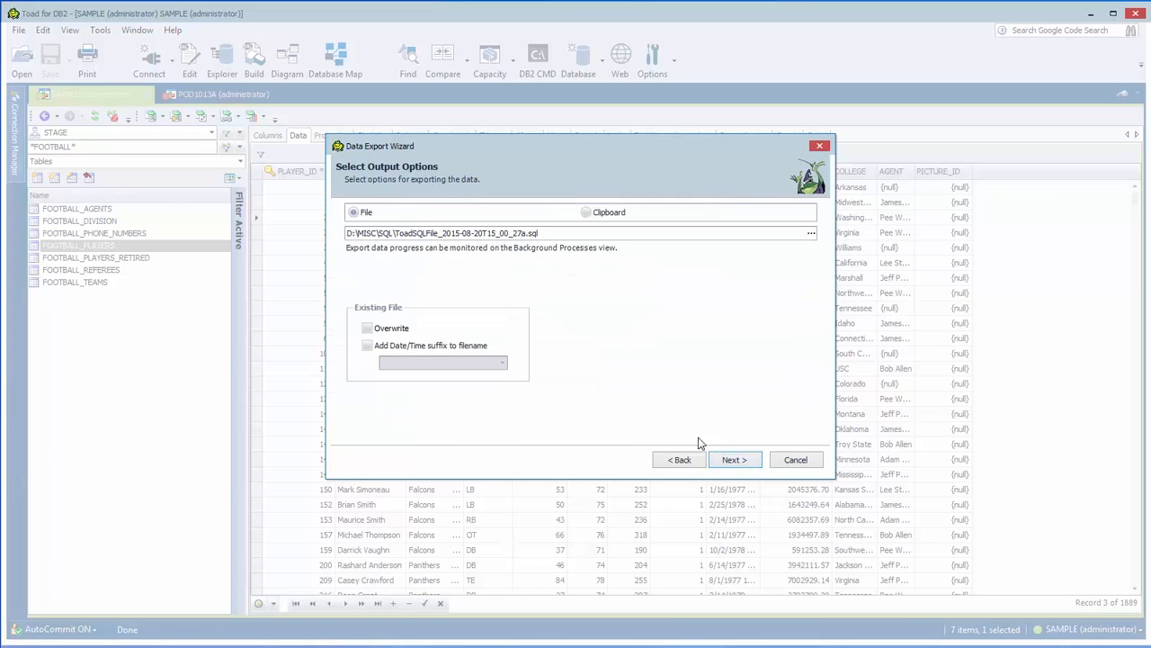
left_click(726, 462)
left_click(727, 461)
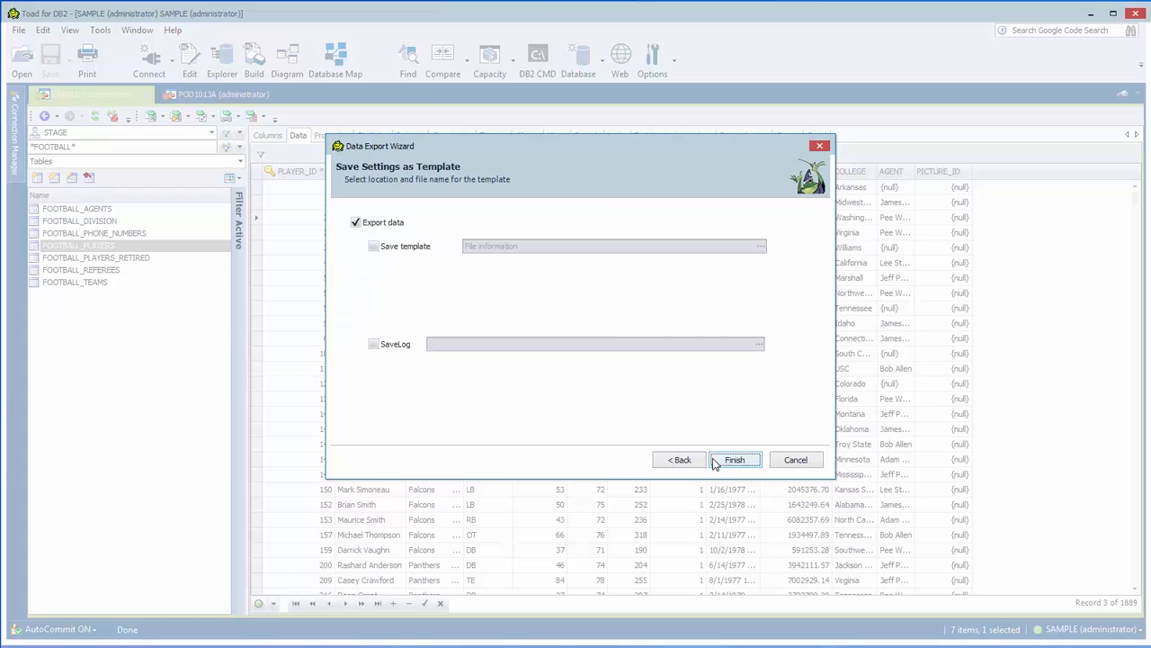
left_click(734, 460)
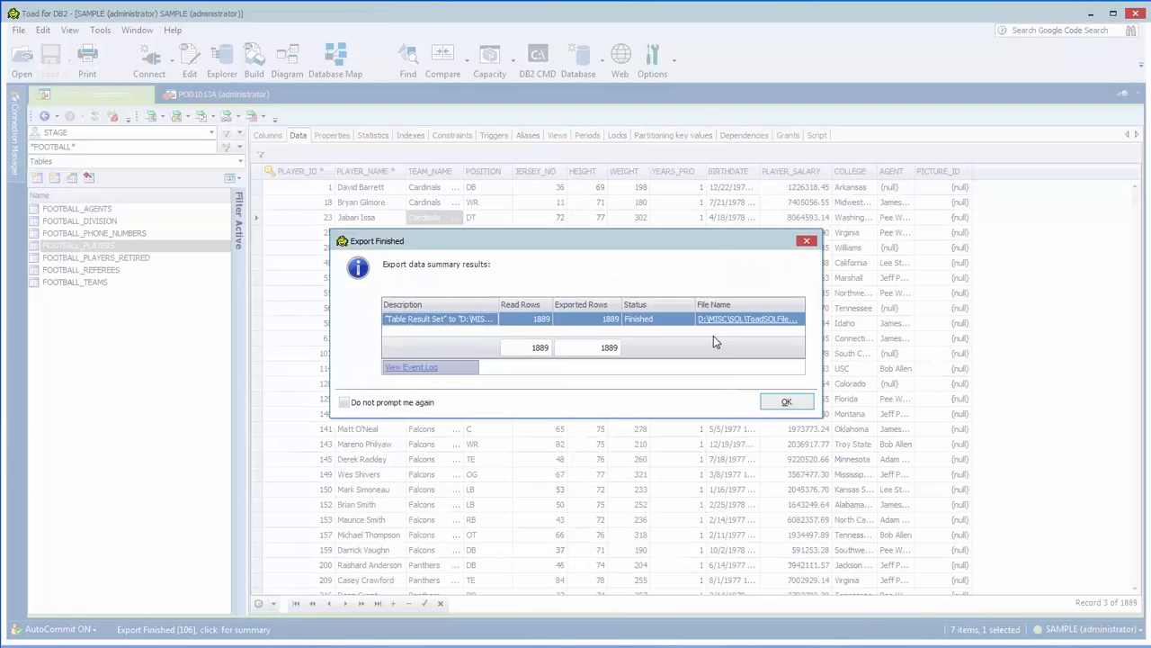
Step: Open the folder containing the exported SQL script to locate the file, and close the folder window and the export summary
right_click(715, 328)
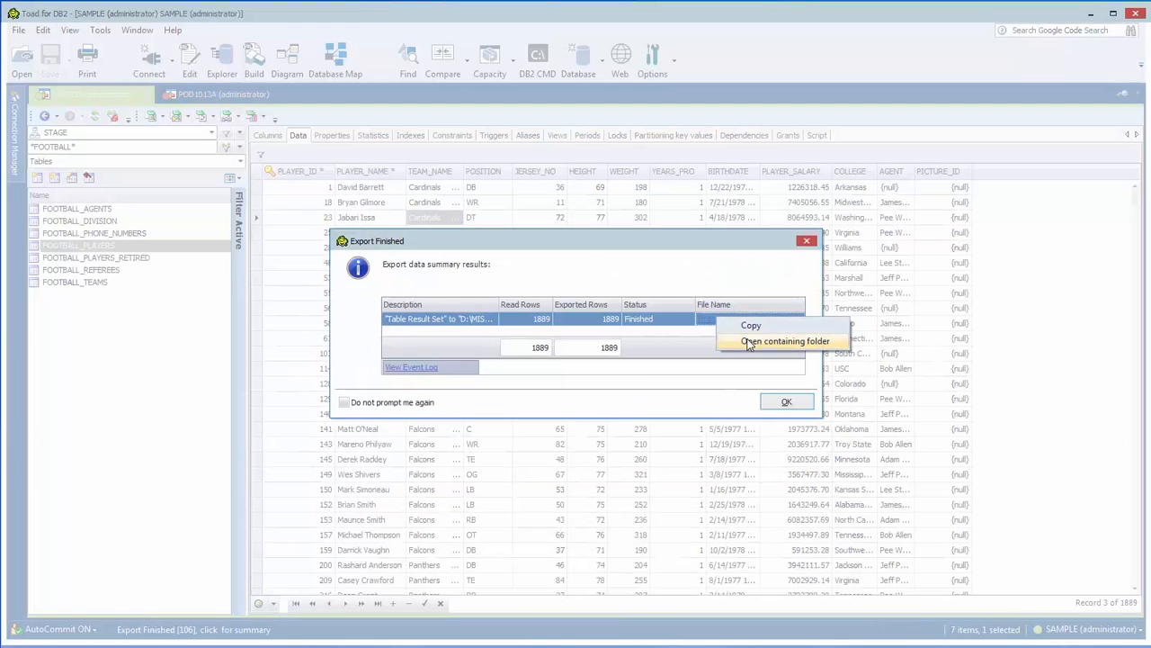
left_click(748, 343)
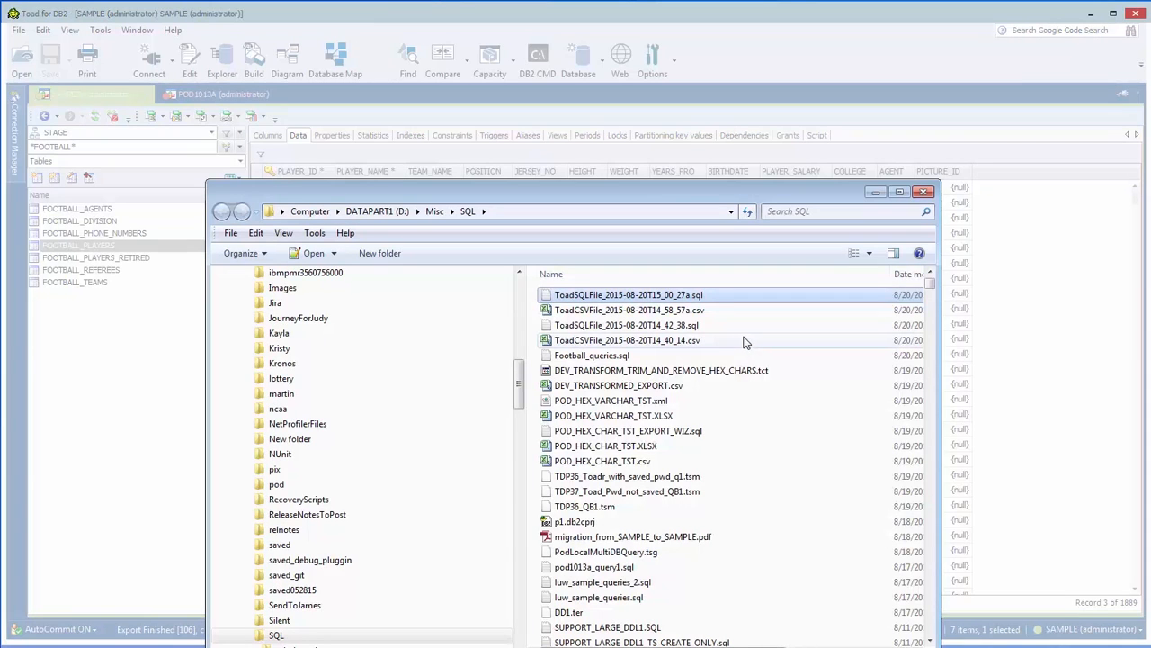
right_click(656, 297)
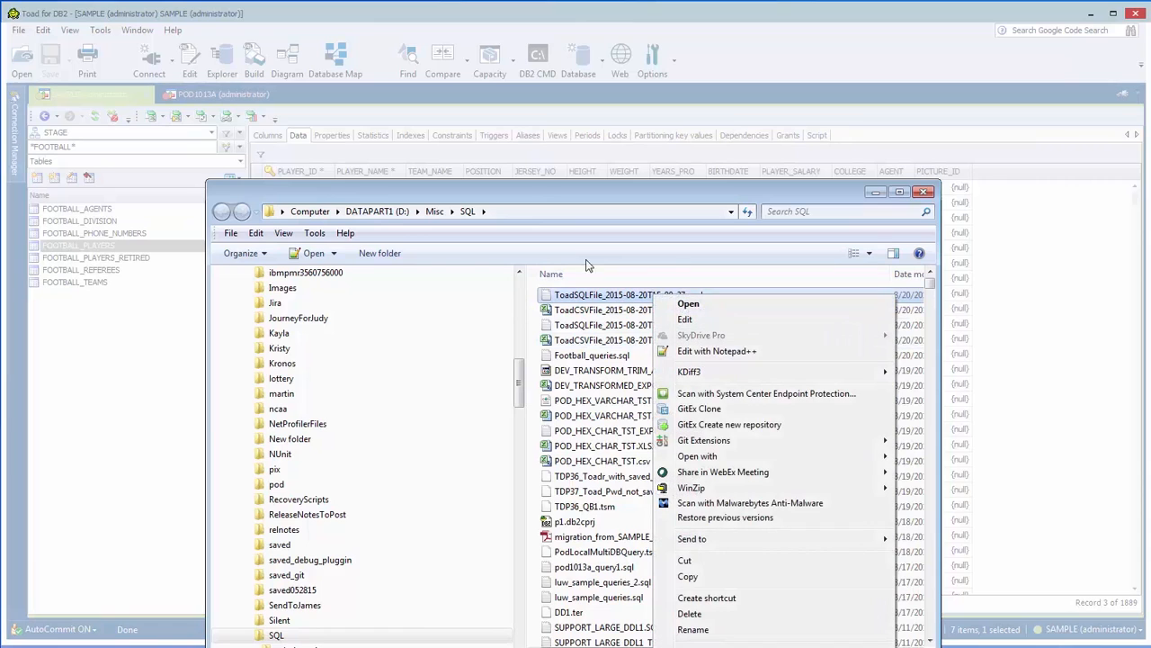
left_click(558, 214)
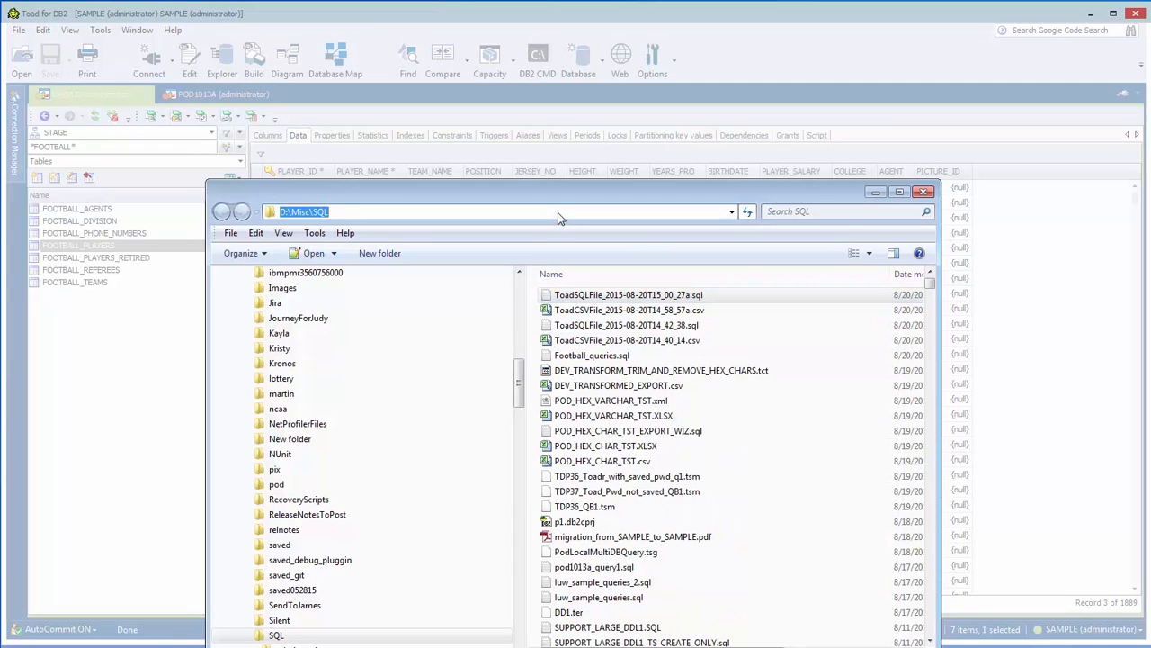
left_click(924, 192)
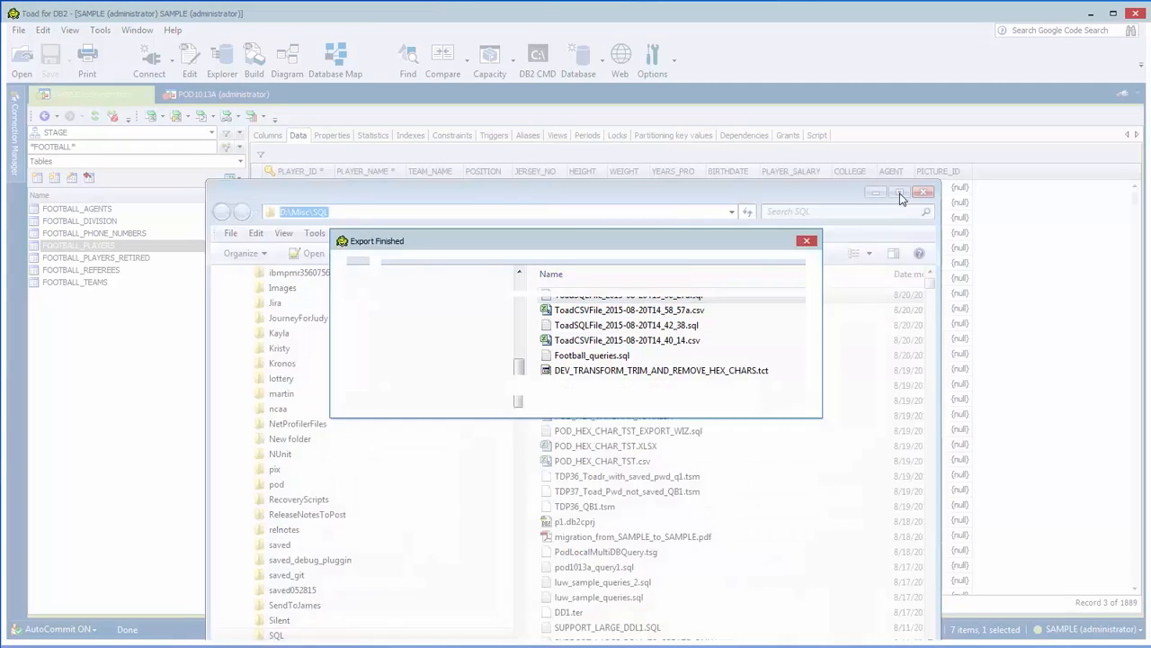
left_click(786, 401)
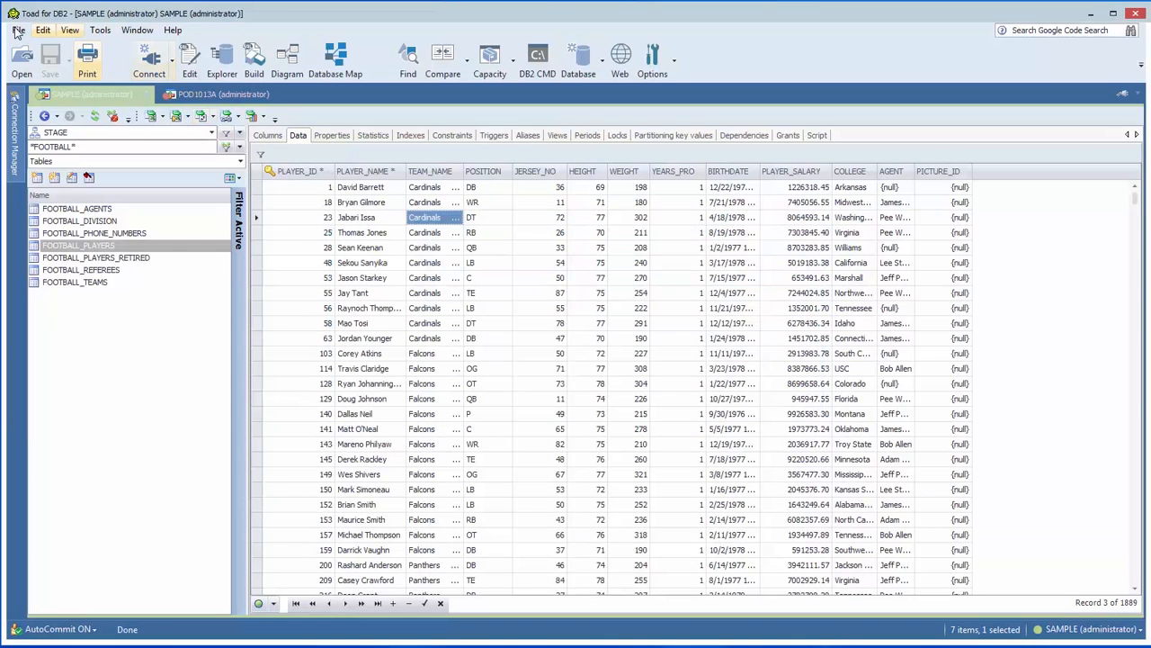
Step: Open ToadSQLFile_2015-08-20T15_00_27a.sql in the editor, review its insert statements across their full width, and close the file
left_click(18, 29)
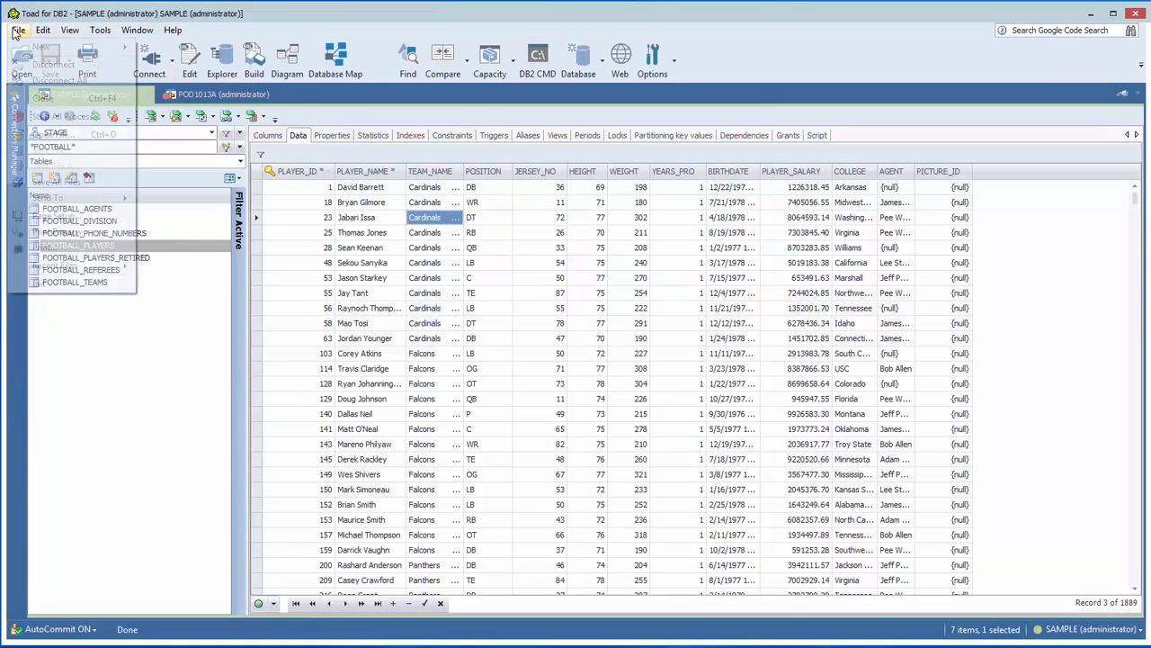
left_click(47, 135)
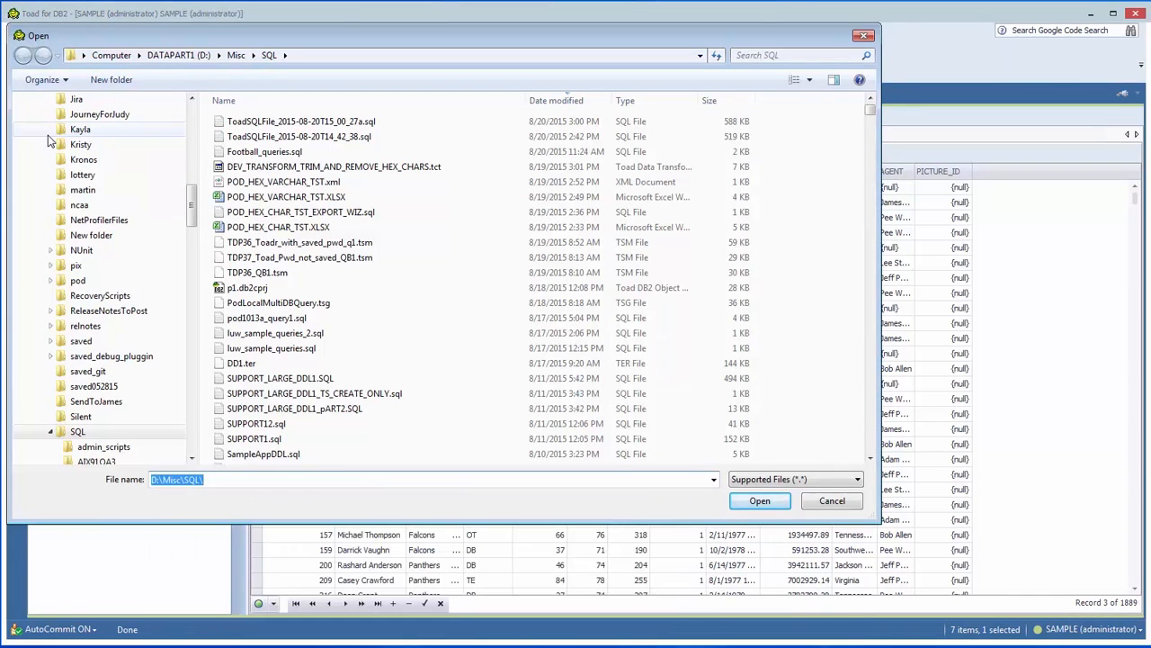
left_click(301, 124)
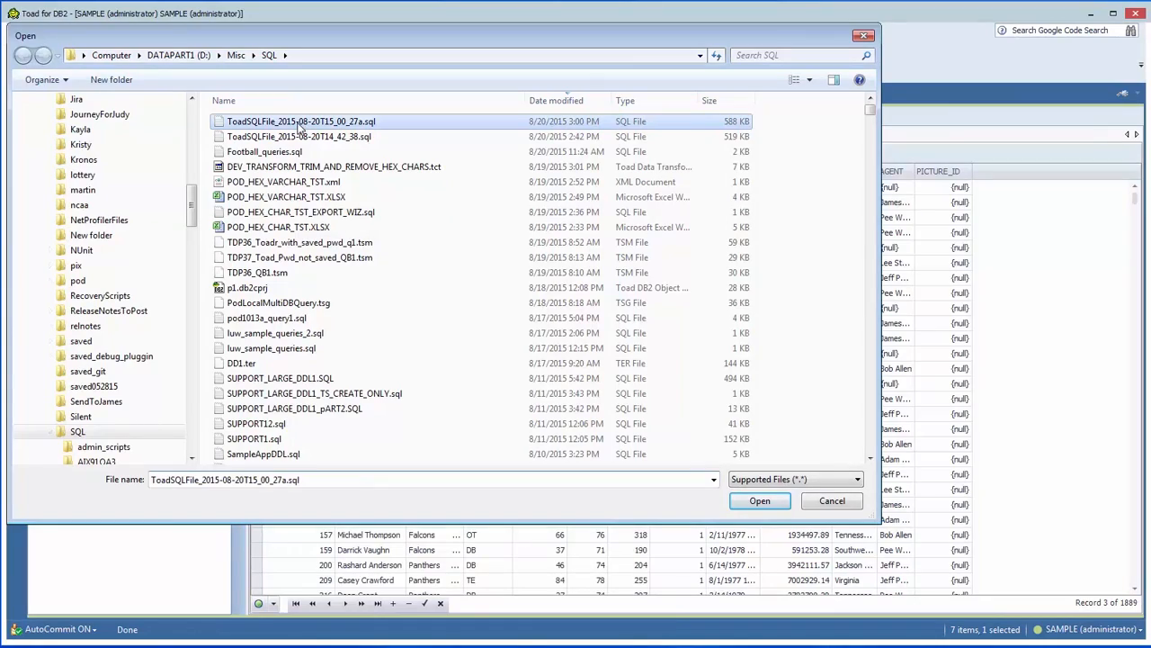
double_click(299, 126)
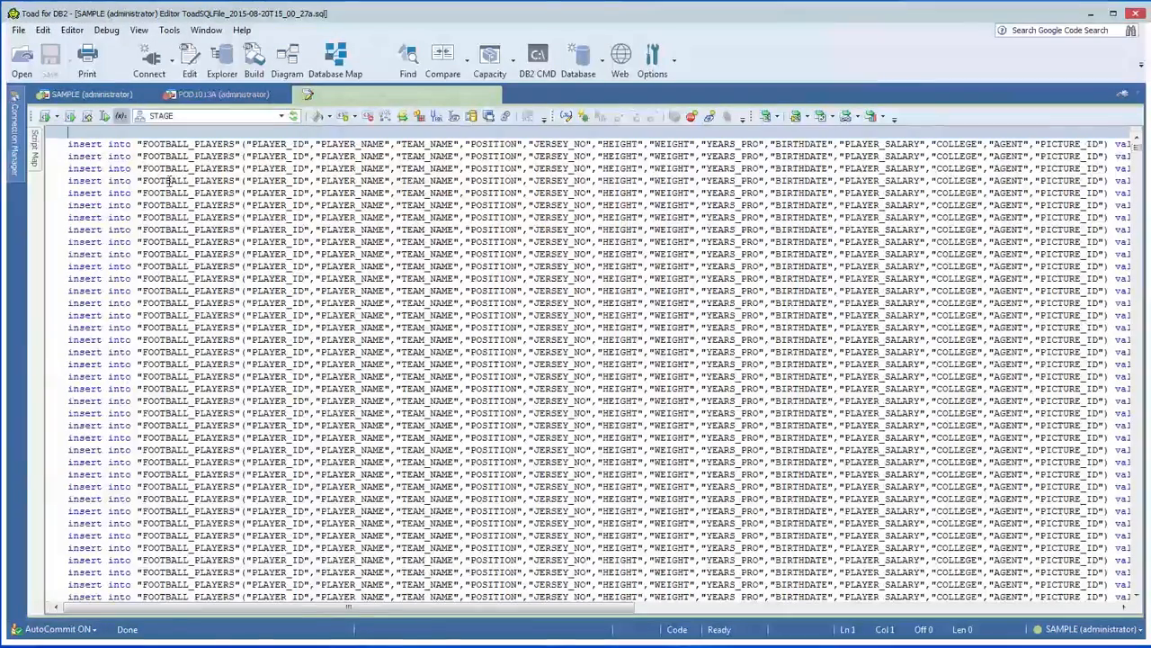
scroll(915, 590, "right", 10)
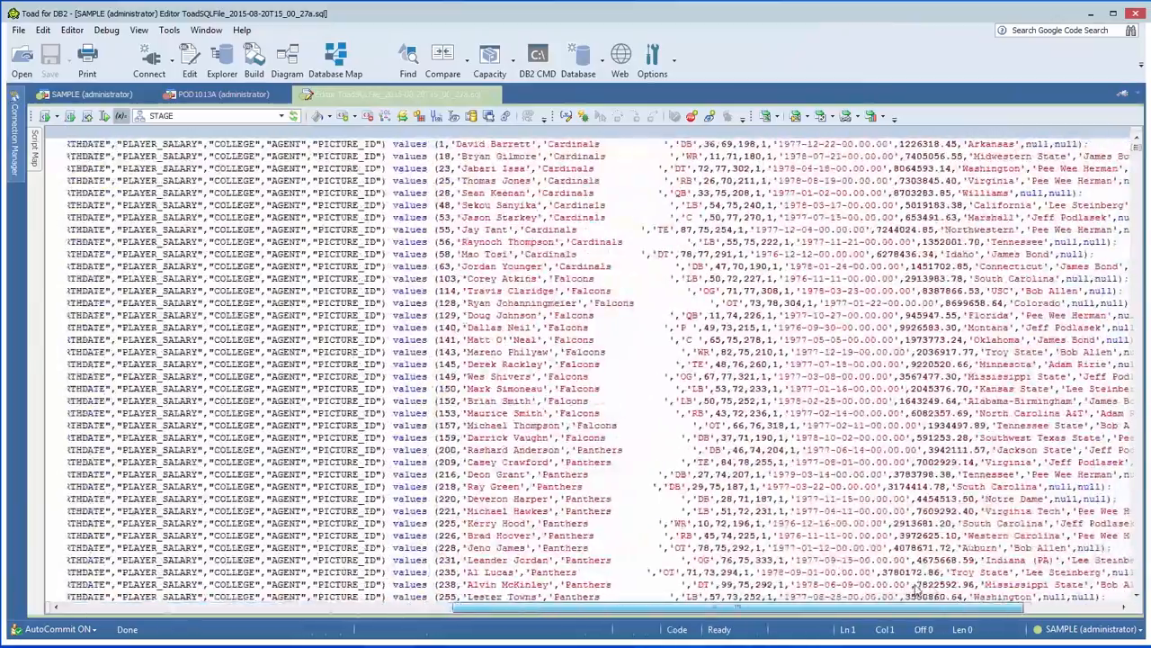
scroll(916, 590, "left", 10)
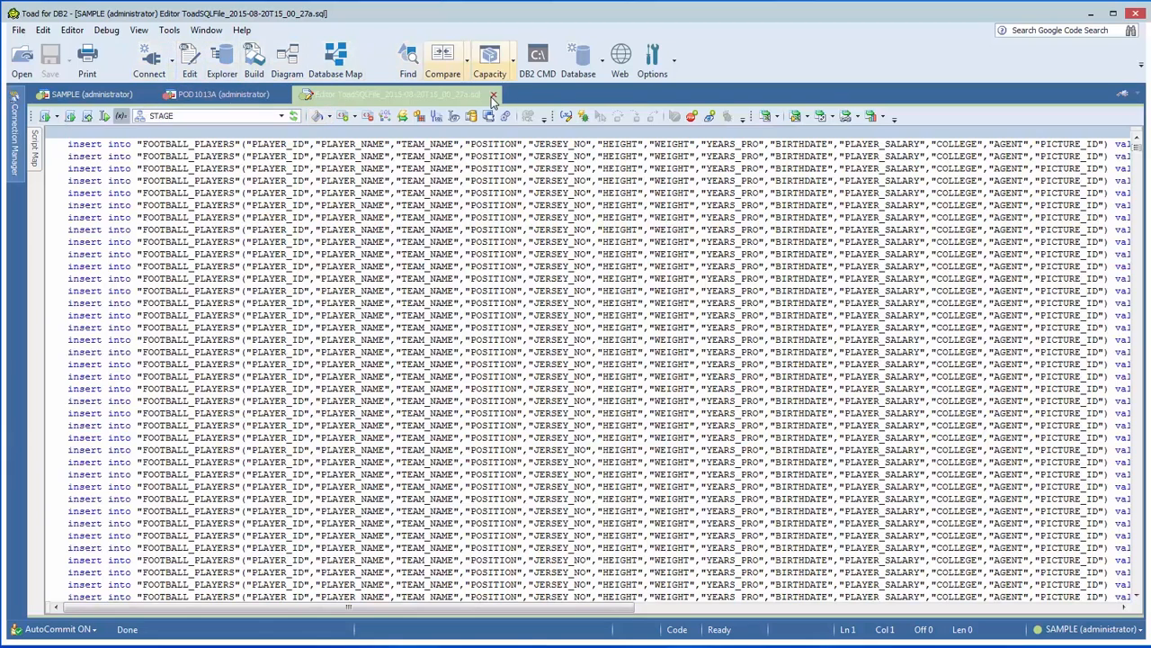
left_click(493, 96)
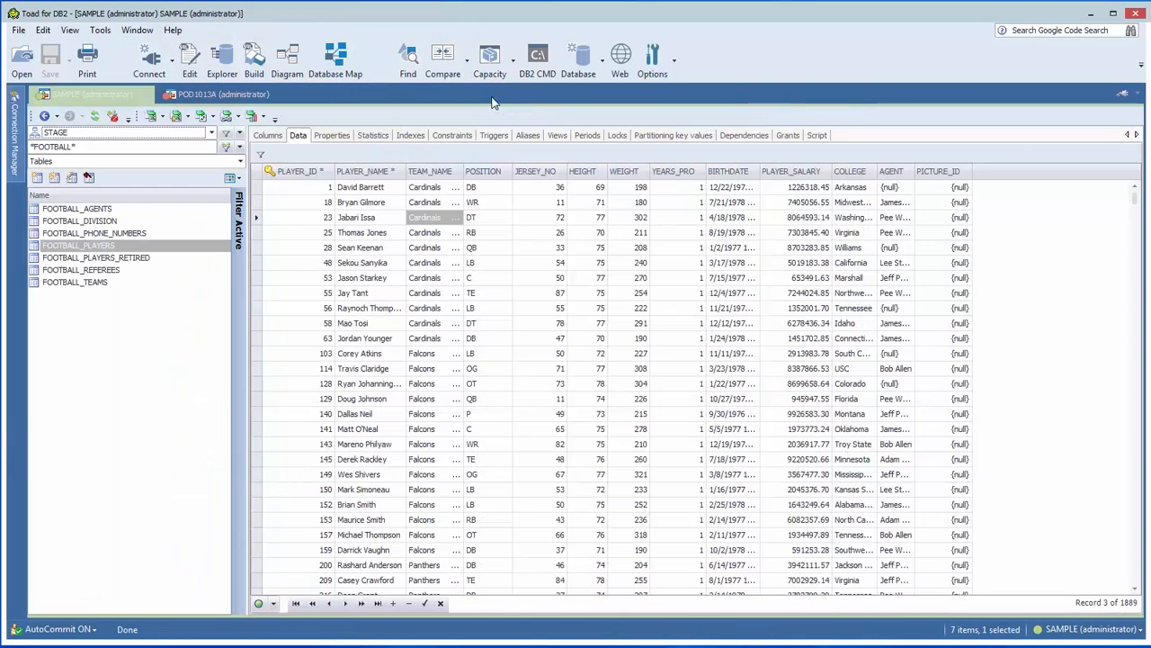
Step: Start a Create Like table based on FOOTBALL_TEAMS in the STAGE schema and name it FOOTBALL_TEAM_CLONE
left_click(90, 221)
left_click(101, 282)
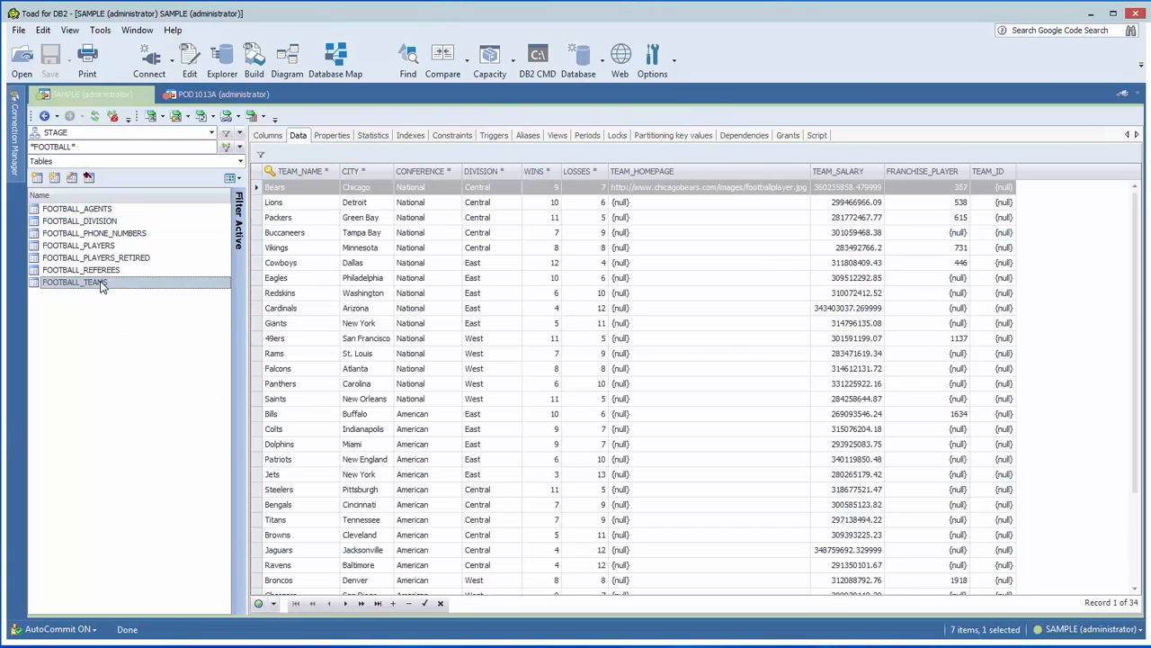
right_click(102, 284)
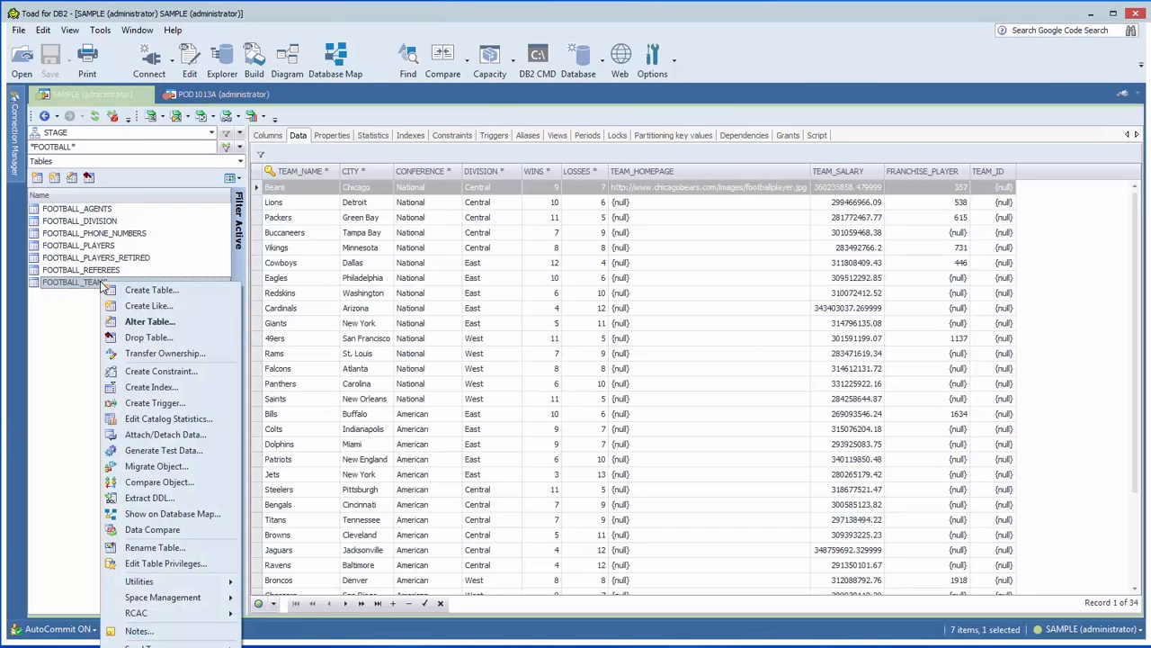
left_click(165, 307)
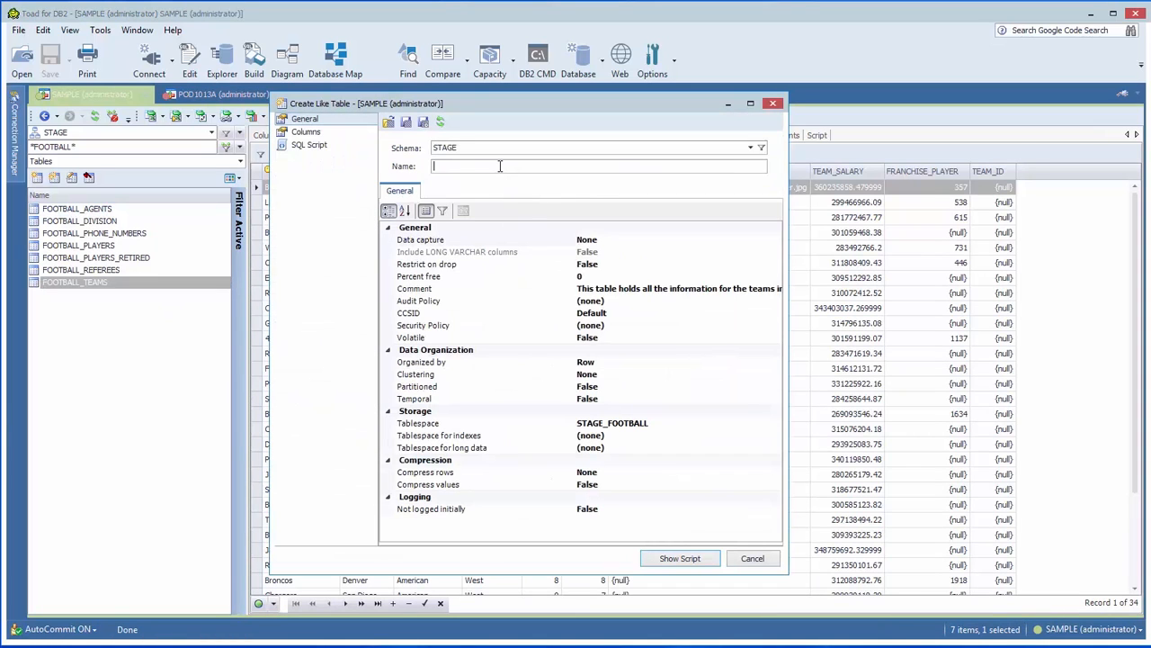
type("FB_TEA")
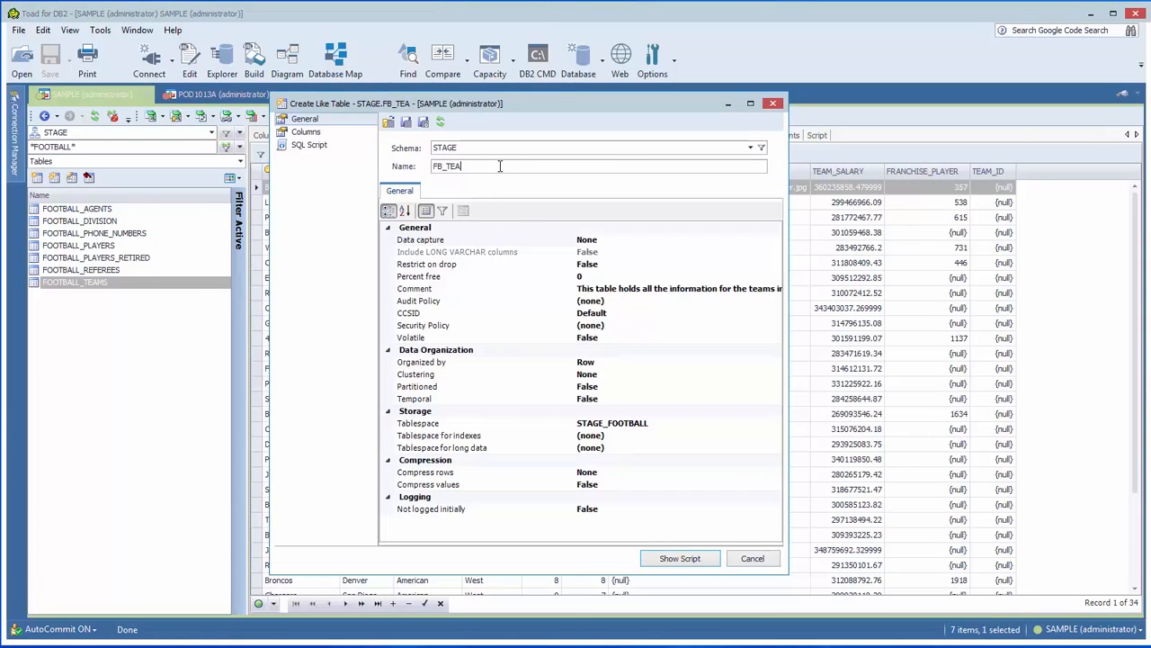
type("M_CLONE")
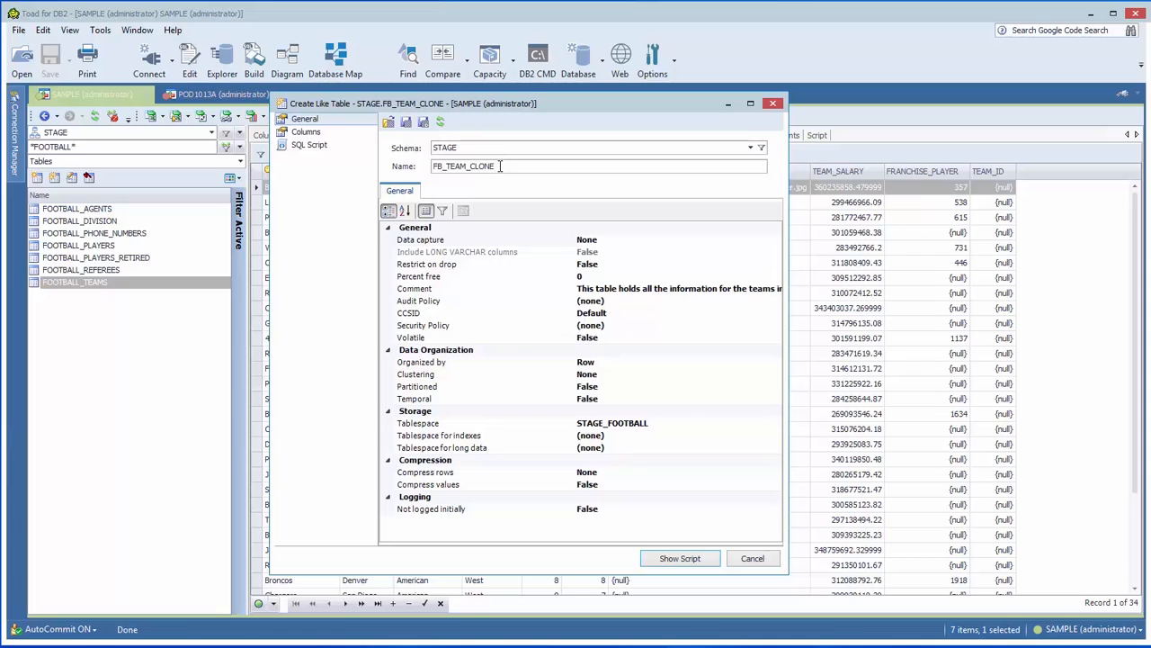
key("Home")
type("FOOTBALL_")
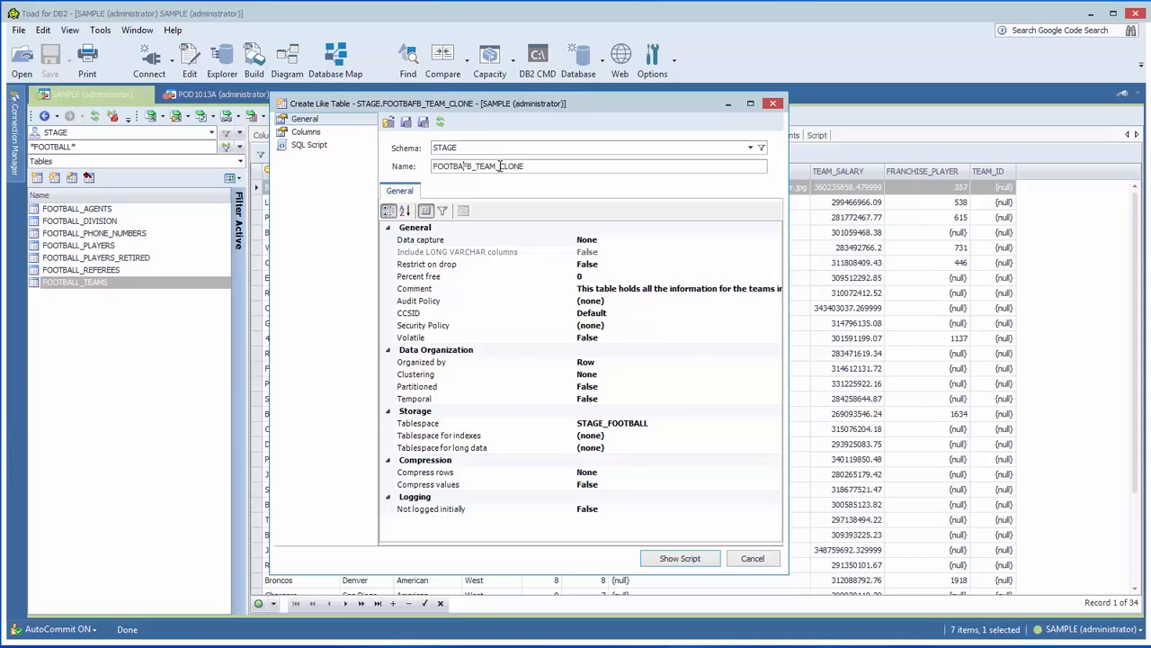
key("Delete")
key("Delete")
key("Delete")
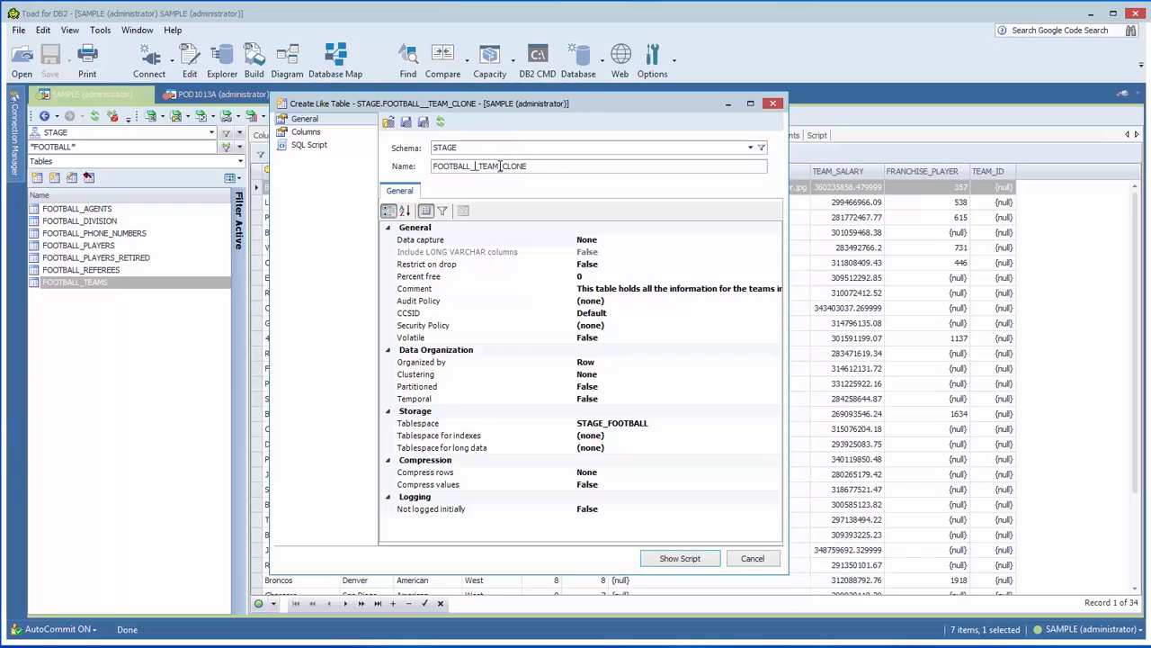
Step: Generate the Create Like script and execute it to create the FOOTBALL_TEAM_CLONE table
left_click(667, 560)
left_click(677, 559)
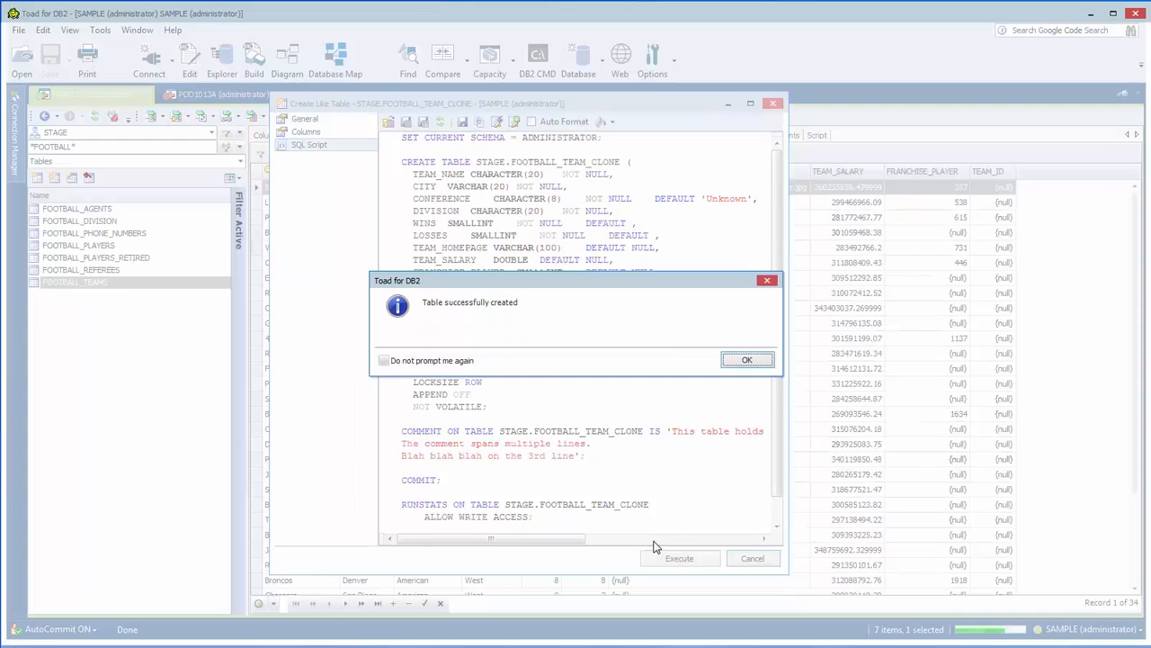
left_click(743, 360)
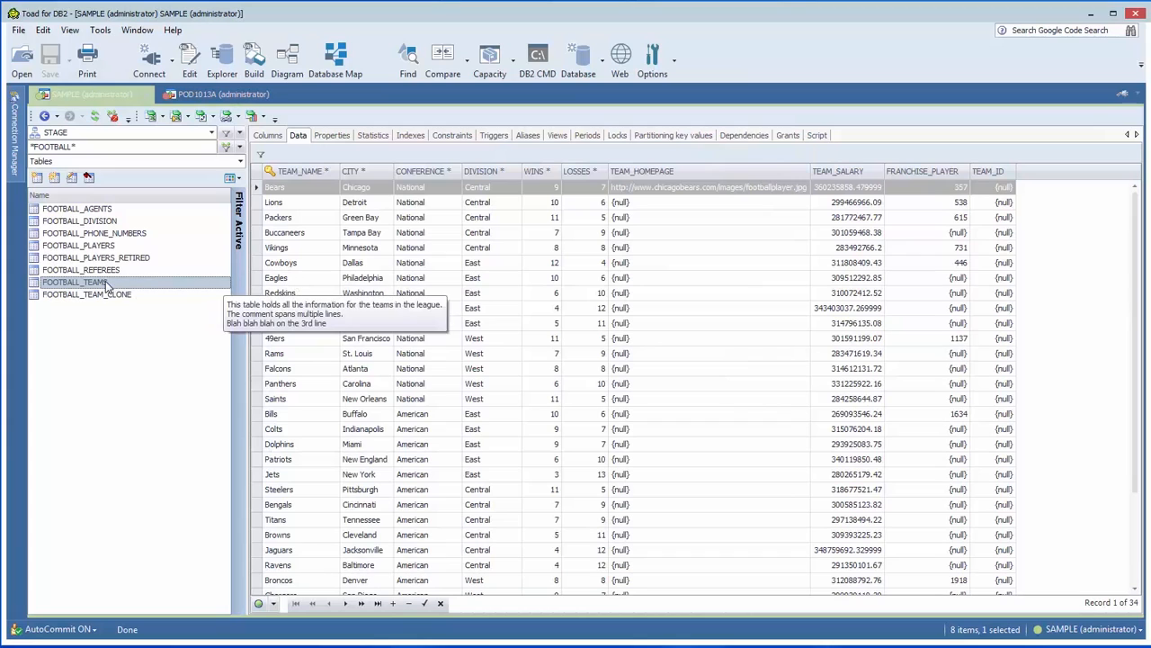
Step: Quick-export the FOOTBALL_TEAMS data grid to an Excel file
right_click(421, 280)
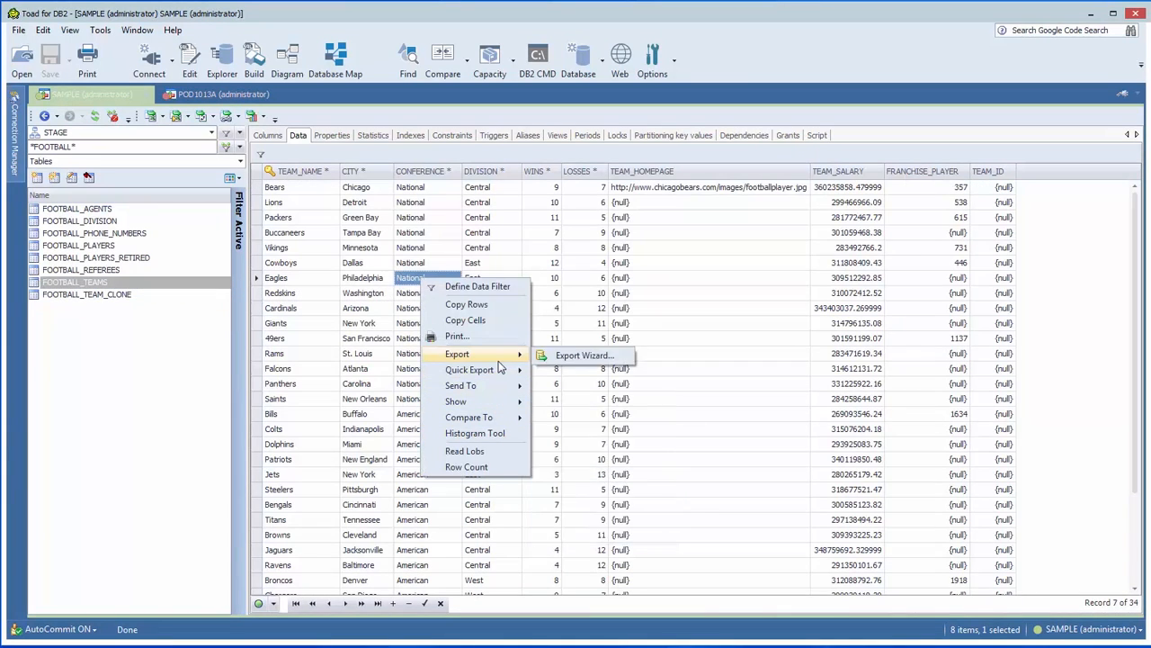
mouse_move(504, 370)
mouse_move(574, 374)
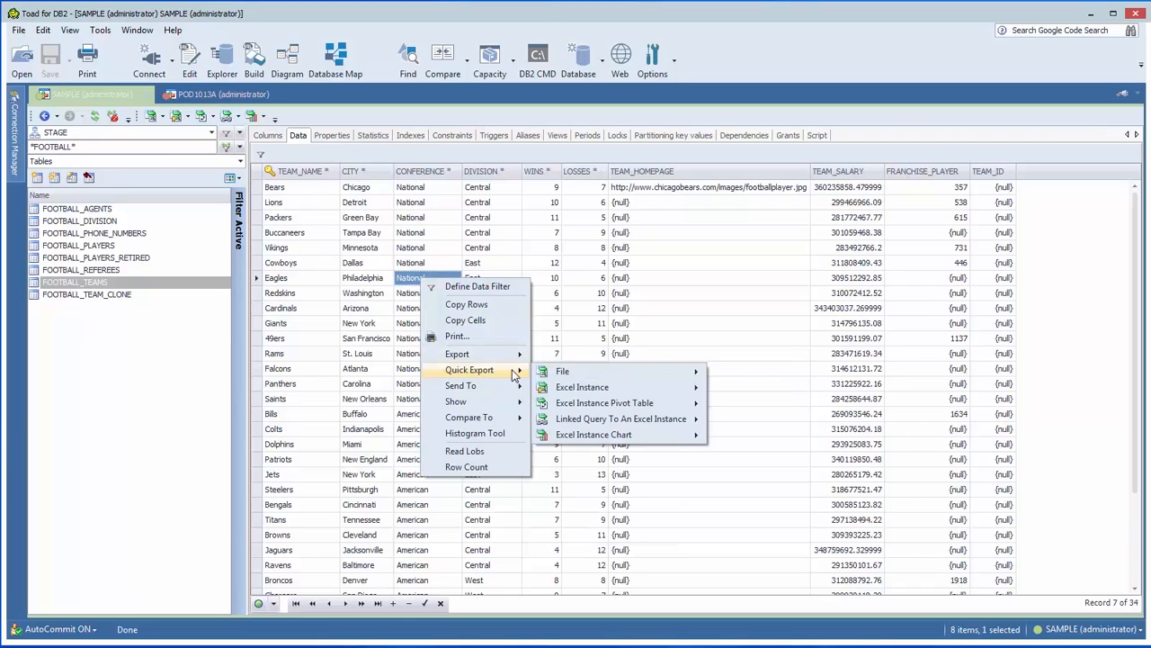
left_click(744, 378)
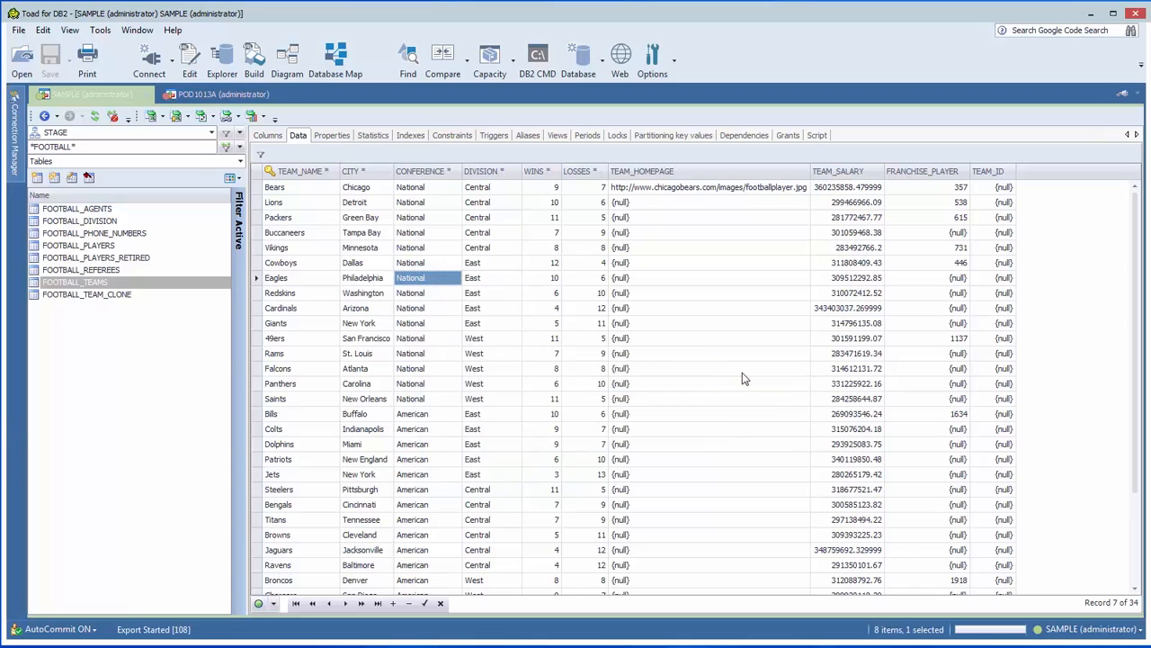
Step: Open the folder containing the exported FOOTBALL_TEAMS Excel file, move its window out of the way, and dismiss the export summary
right_click(735, 326)
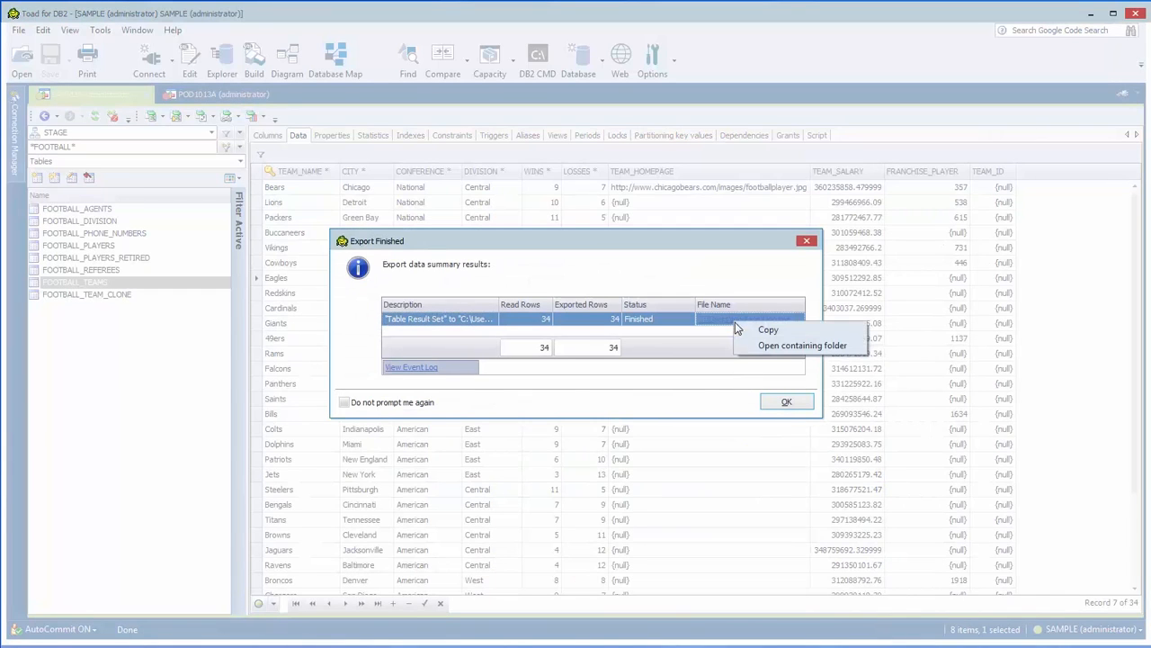
left_click(766, 347)
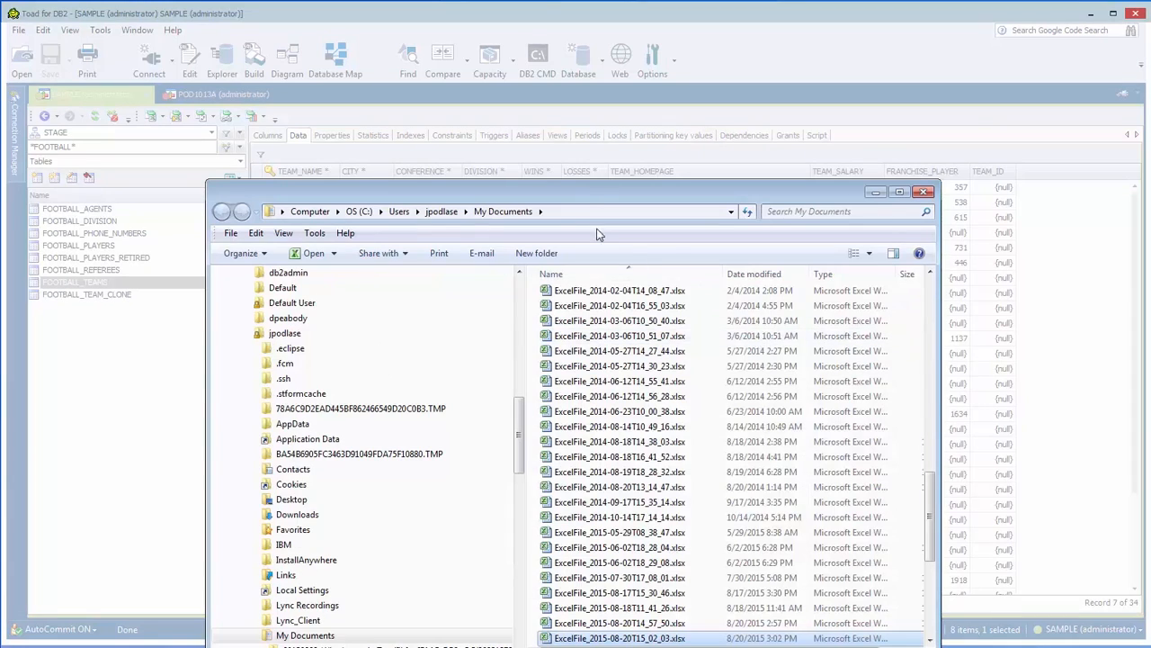
left_click_drag(586, 200, 612, 563)
left_click(783, 406)
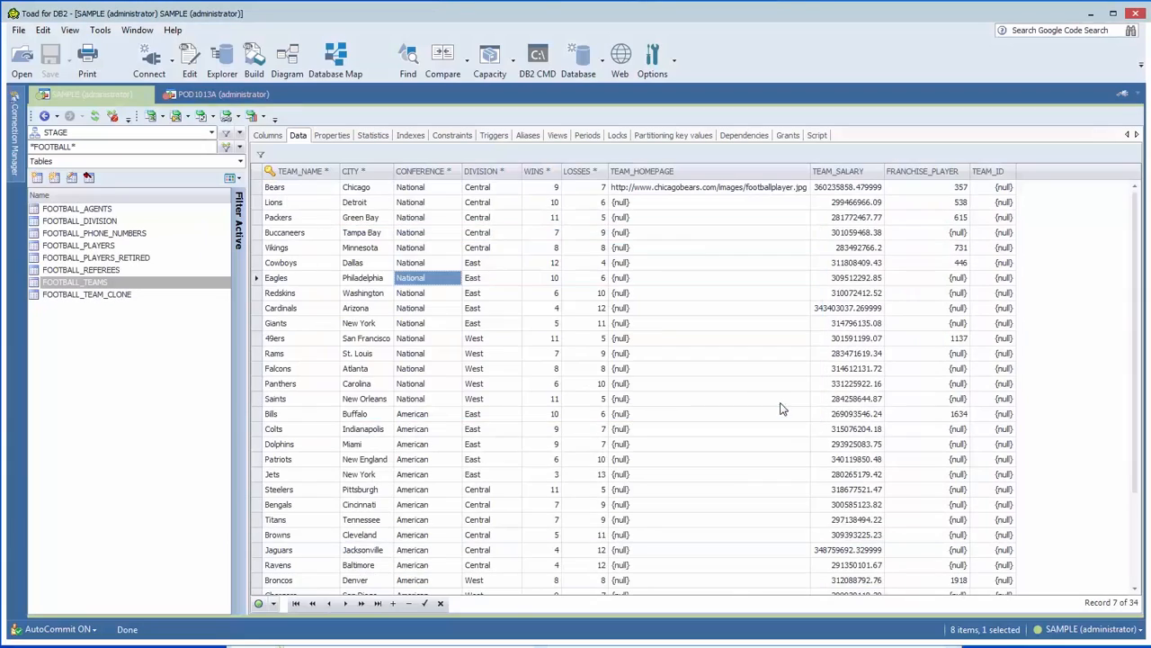
Step: Select the empty FOOTBALL_TEAM_CLONE table and start a data import into it
left_click(77, 295)
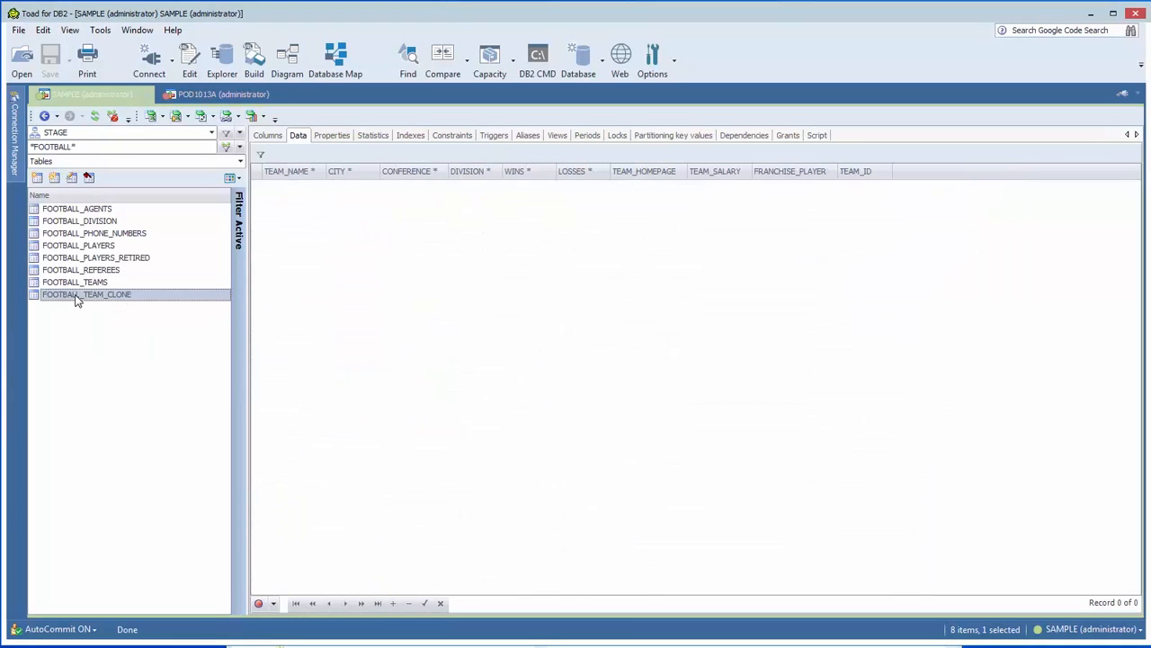
right_click(77, 297)
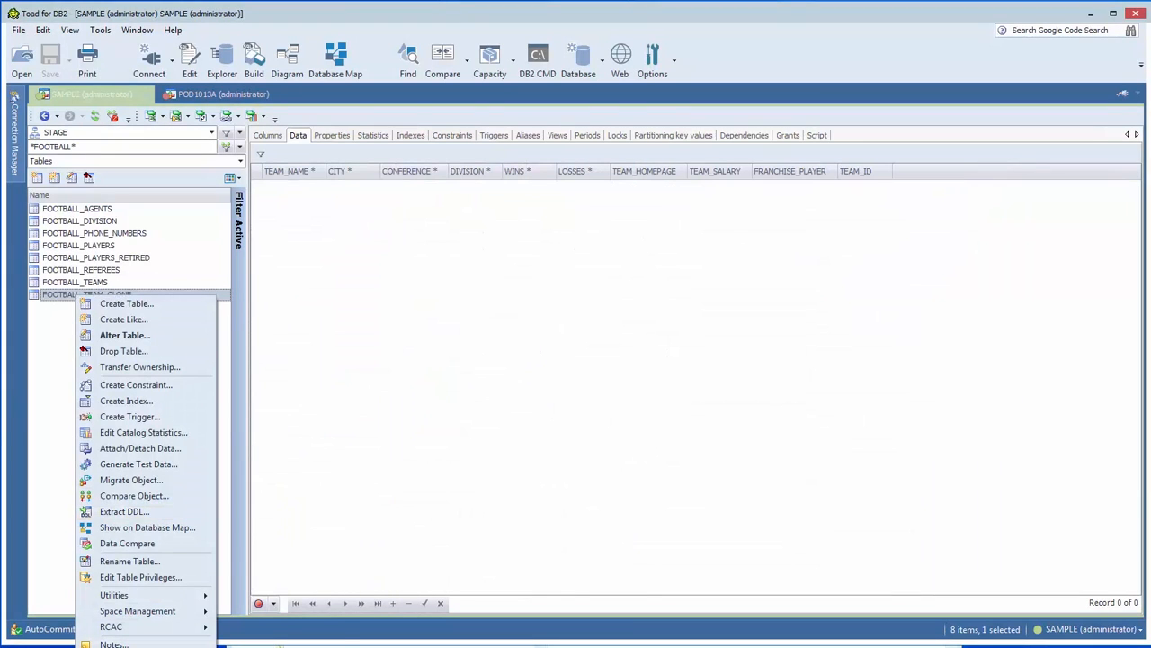
mouse_move(144, 646)
left_click(304, 639)
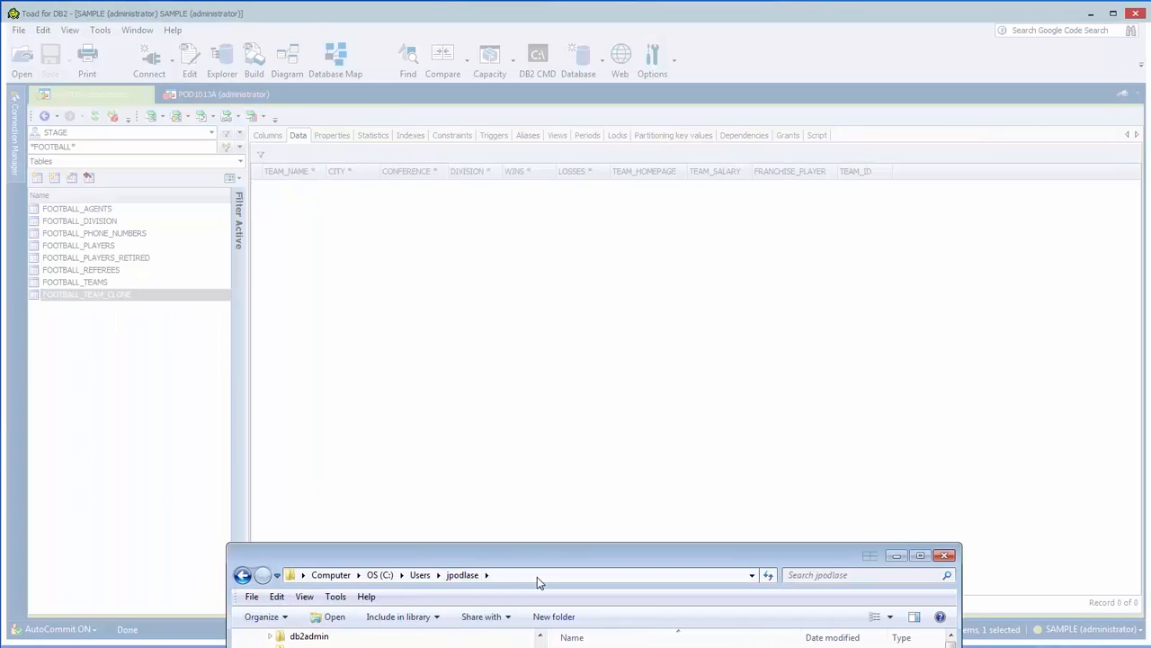
Step: Return the folder window to the exported Excel file's folder and select its path for use in the import
left_click(537, 580)
left_click_drag(538, 559, 464, 290)
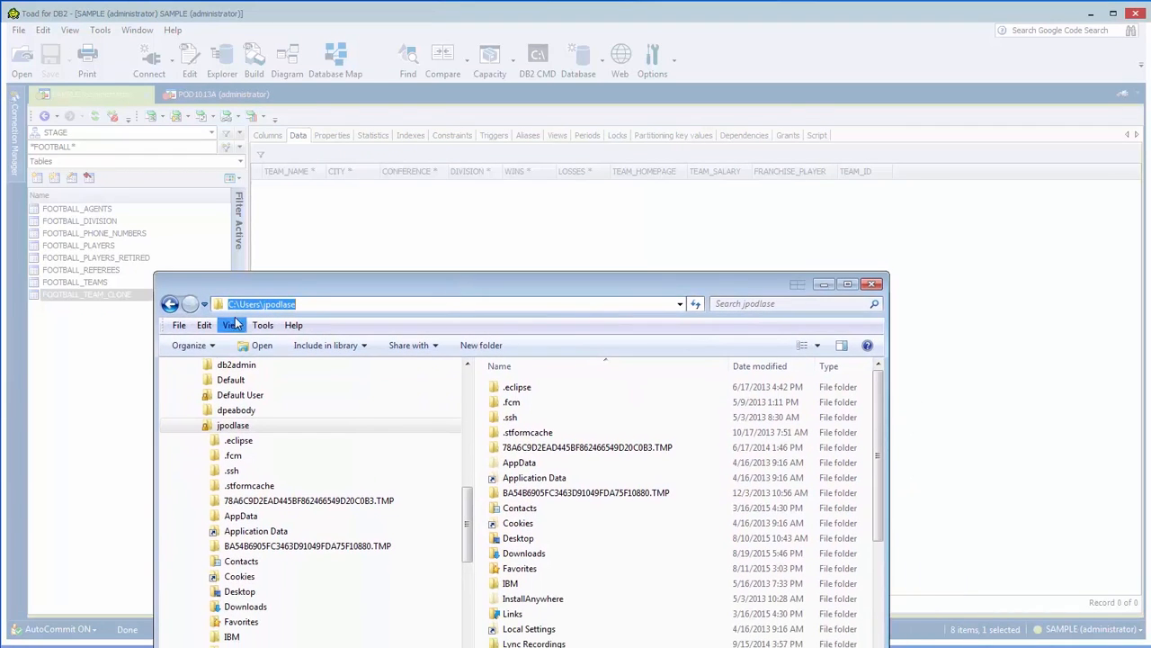
left_click(169, 303)
left_click(549, 306)
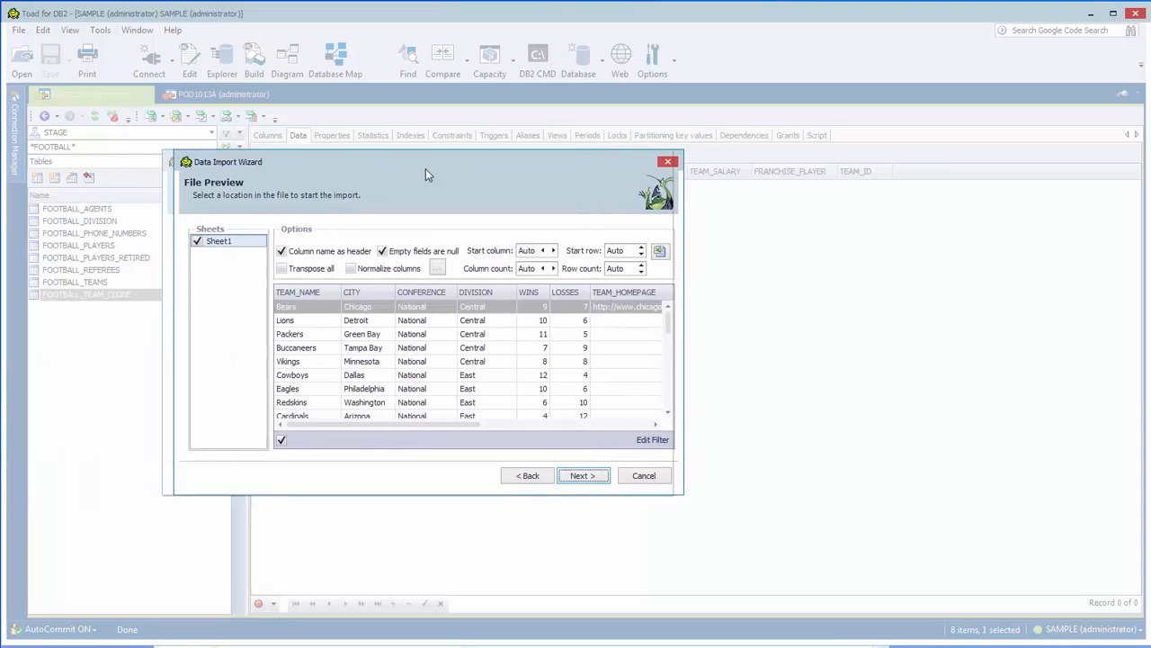
Step: Accept the Sheet1 file preview with column names as header and empty fields as null, and continue to the column definitions
left_click_drag(426, 174, 545, 174)
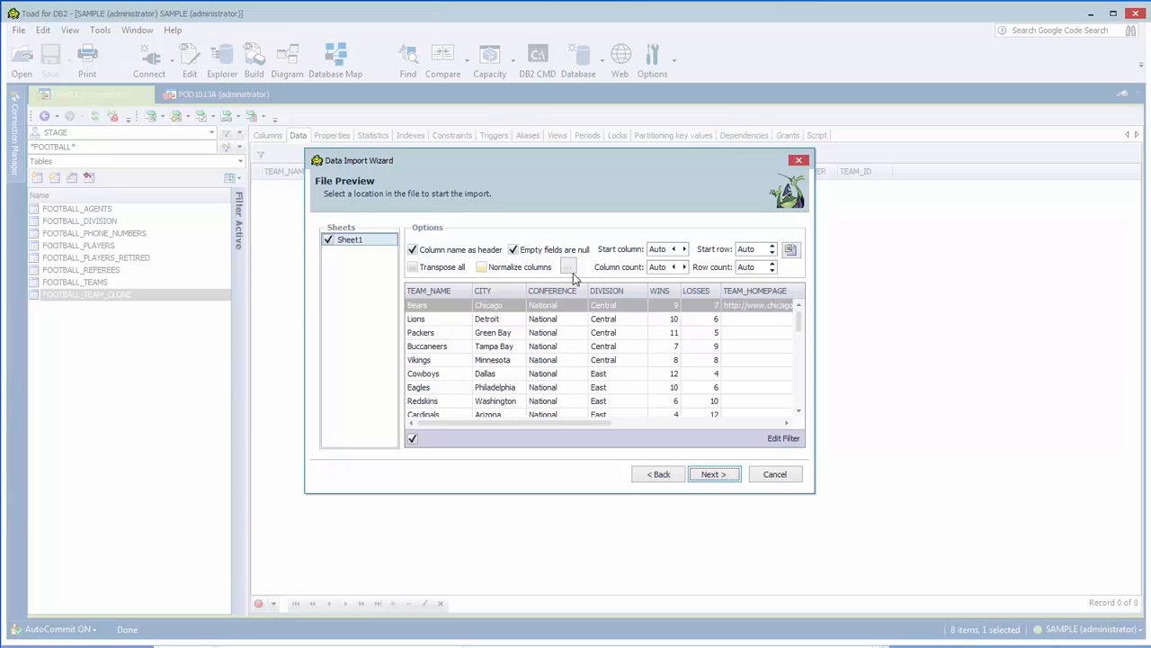
left_click(707, 476)
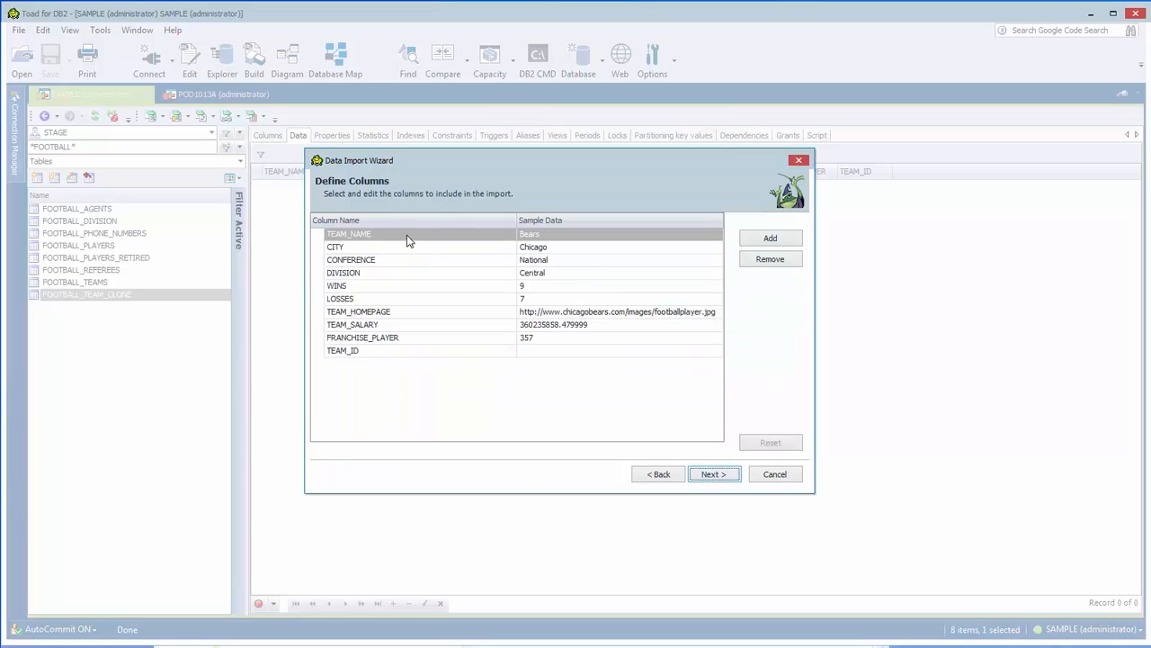
Step: Accept the column definitions and the mapping to STAGE.FOOTBALL_TEAM_CLONE, import the data immediately, and dismiss the import summary
left_click(712, 474)
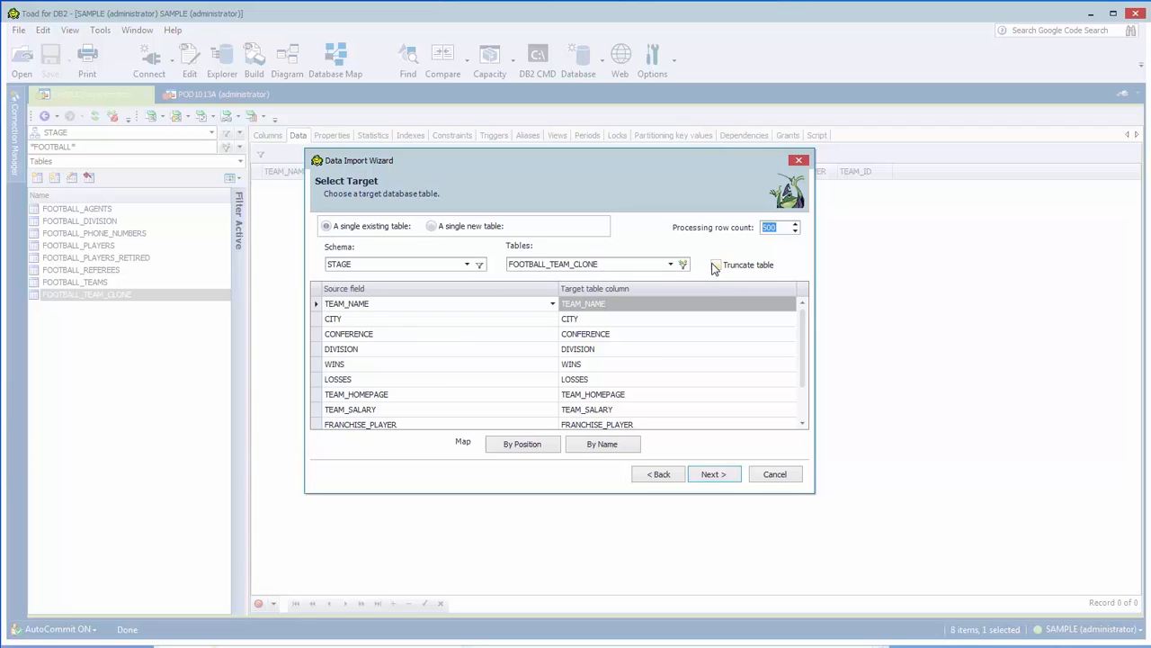
left_click(720, 477)
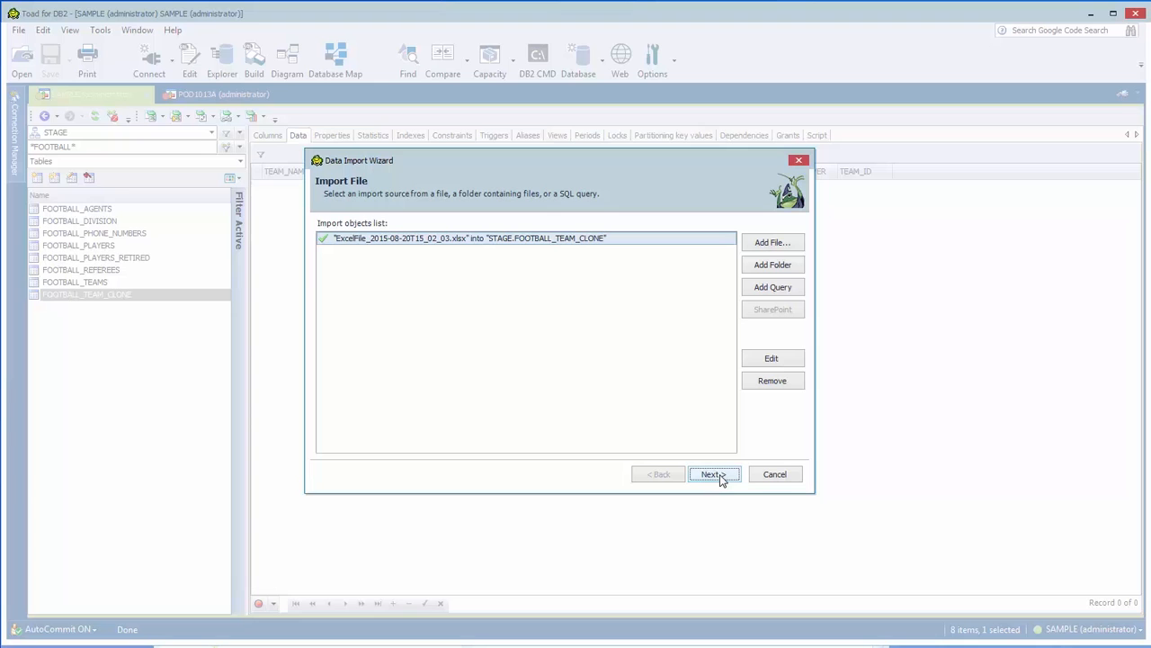
left_click(710, 474)
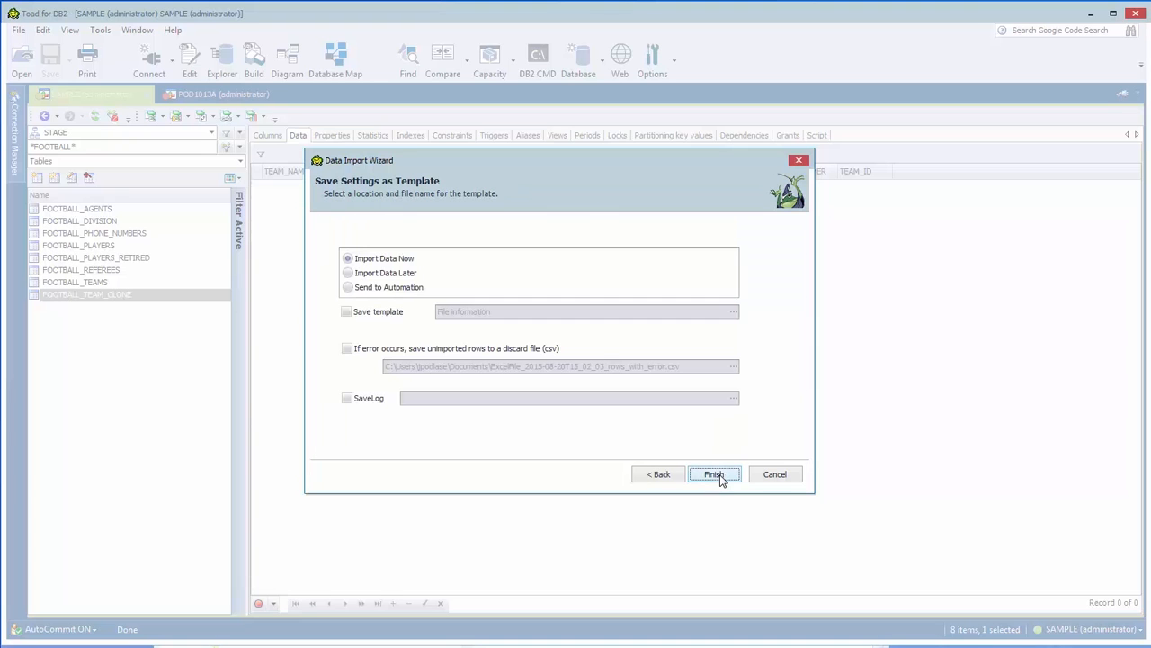
left_click(714, 474)
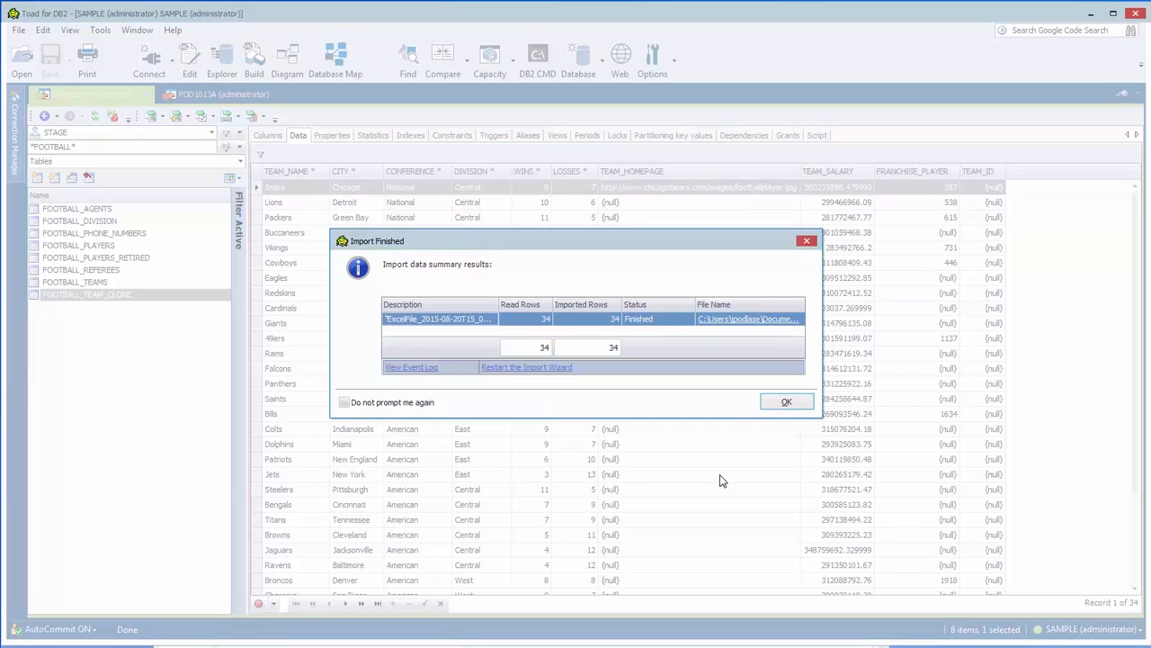
left_click(781, 402)
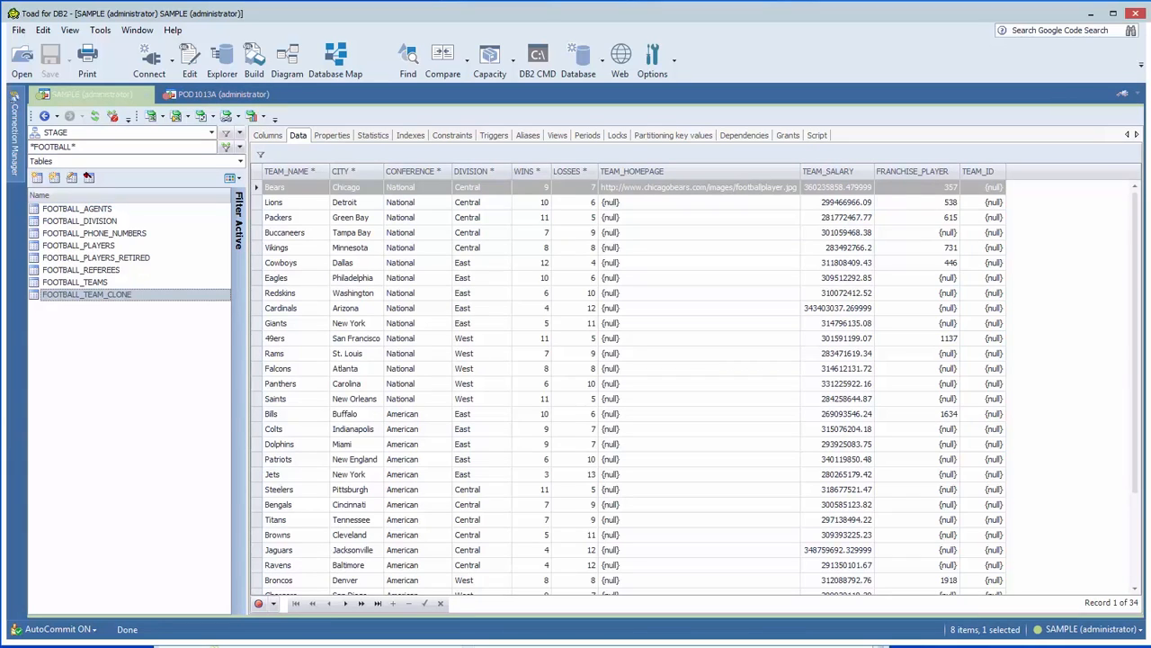
Step: Switch the object list to the DG1 schema and start generating test data for its empty FOOTBALL_PLAYERS table
left_click(211, 135)
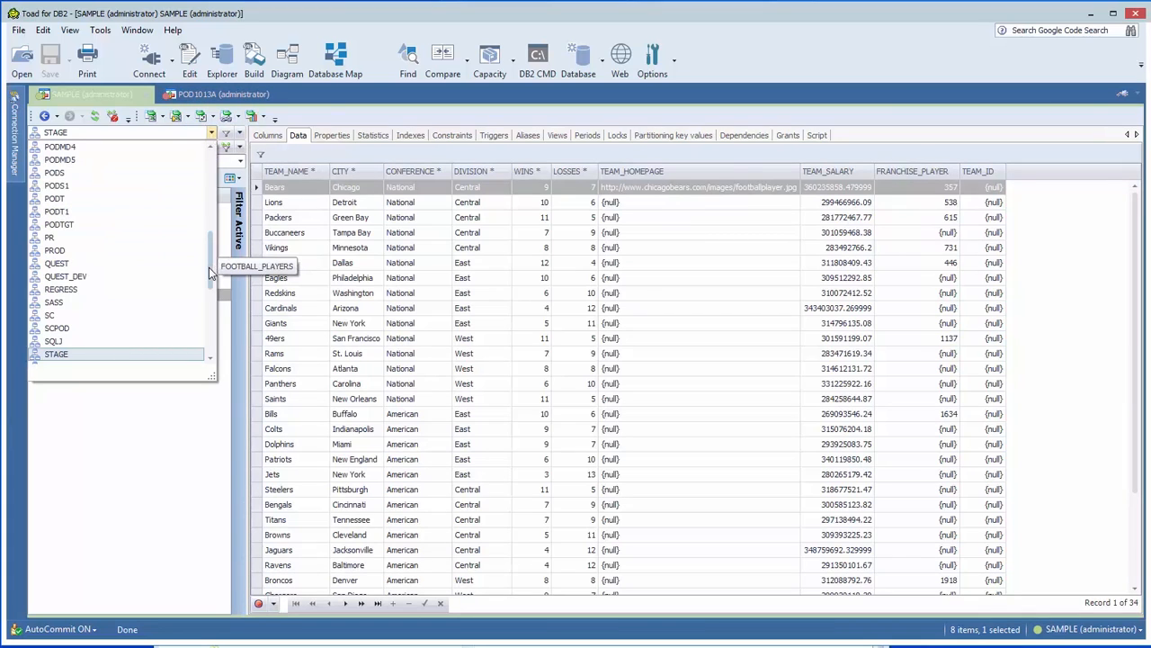
left_click_drag(209, 274, 206, 200)
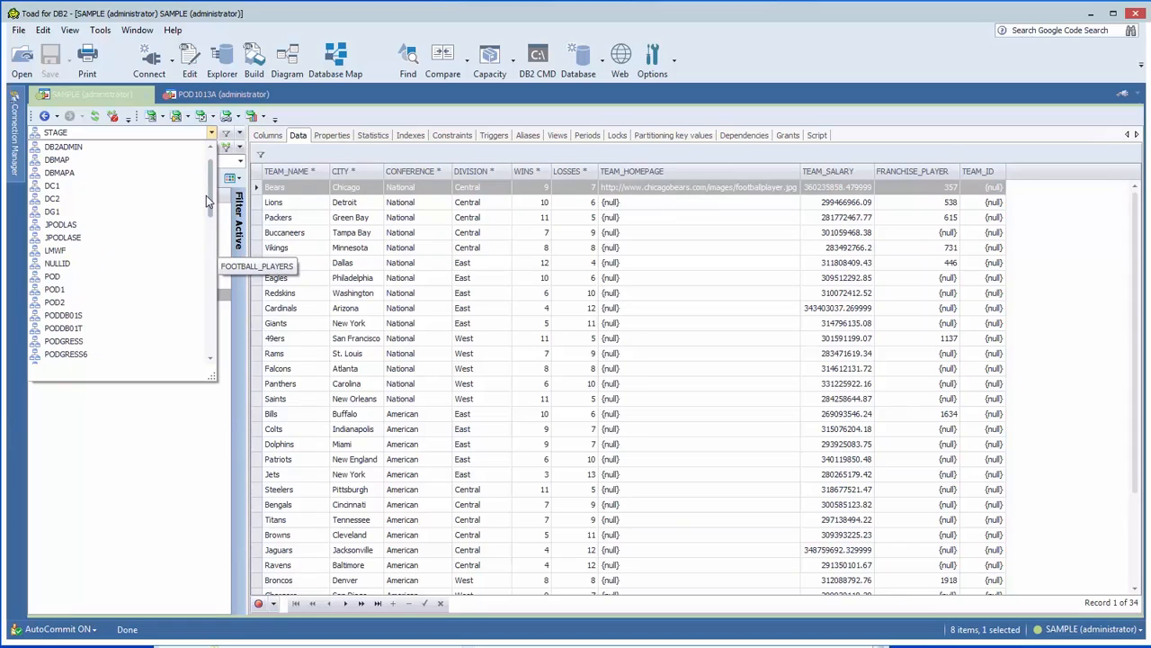
left_click(90, 212)
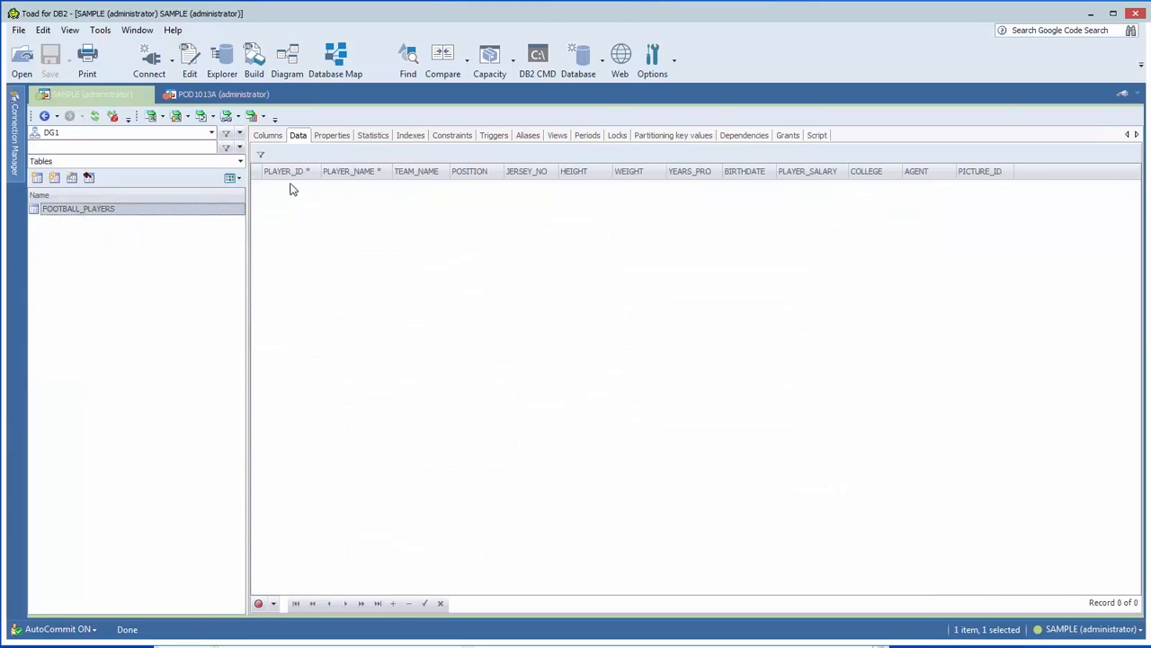
right_click(115, 213)
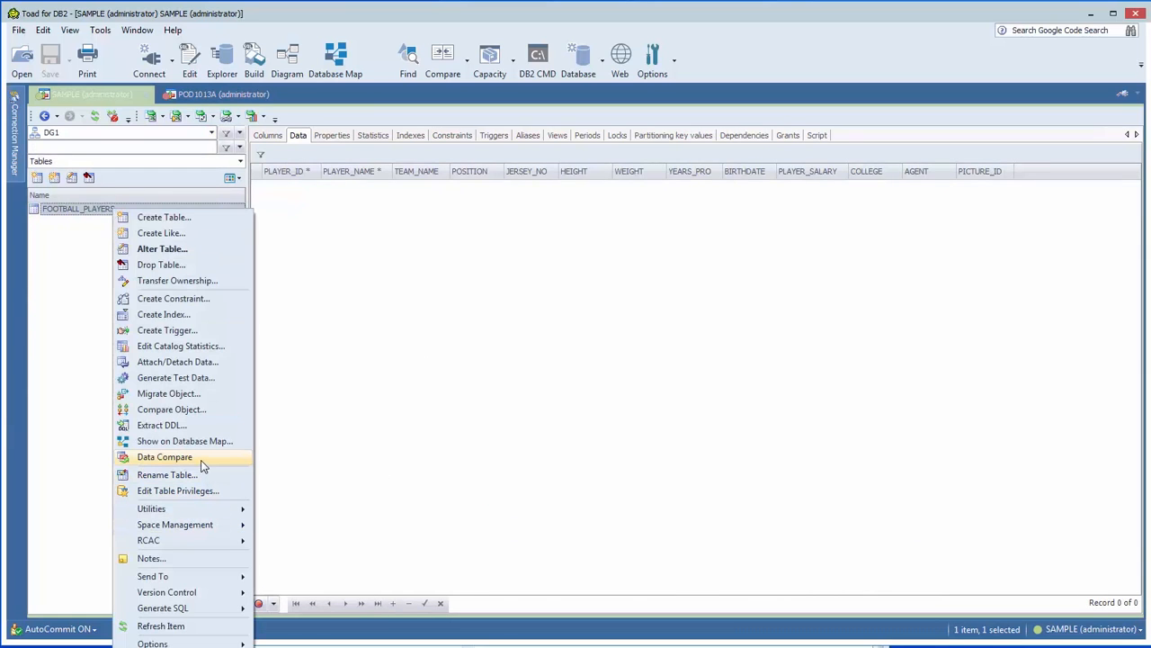
left_click(202, 380)
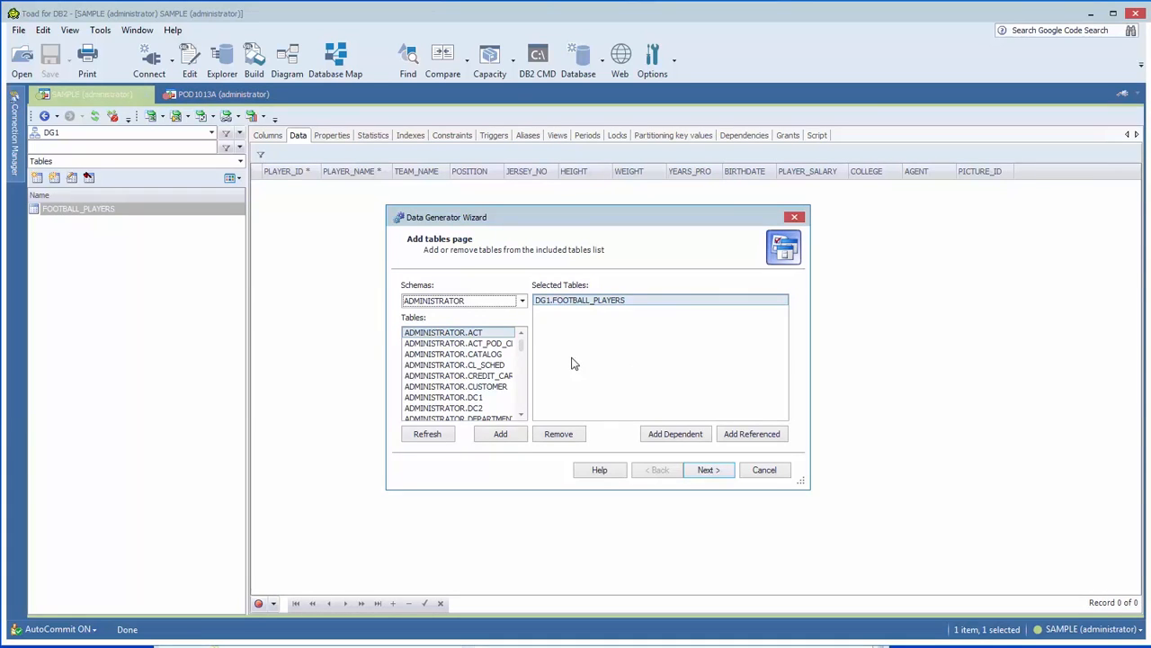
Step: Keep DG1.FOOTBALL_PLAYERS as the selected table, set the count of rows to 25, toggle Delete before insert, and continue to column customization
left_click(710, 469)
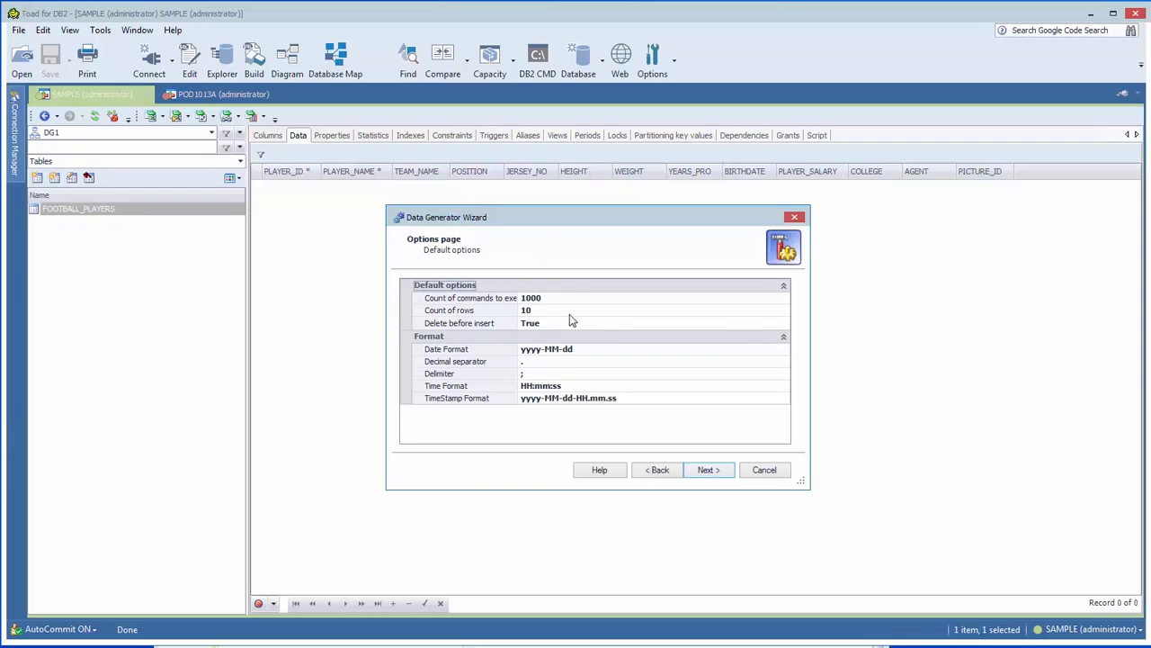
left_click(540, 312)
double_click(538, 313)
type("25")
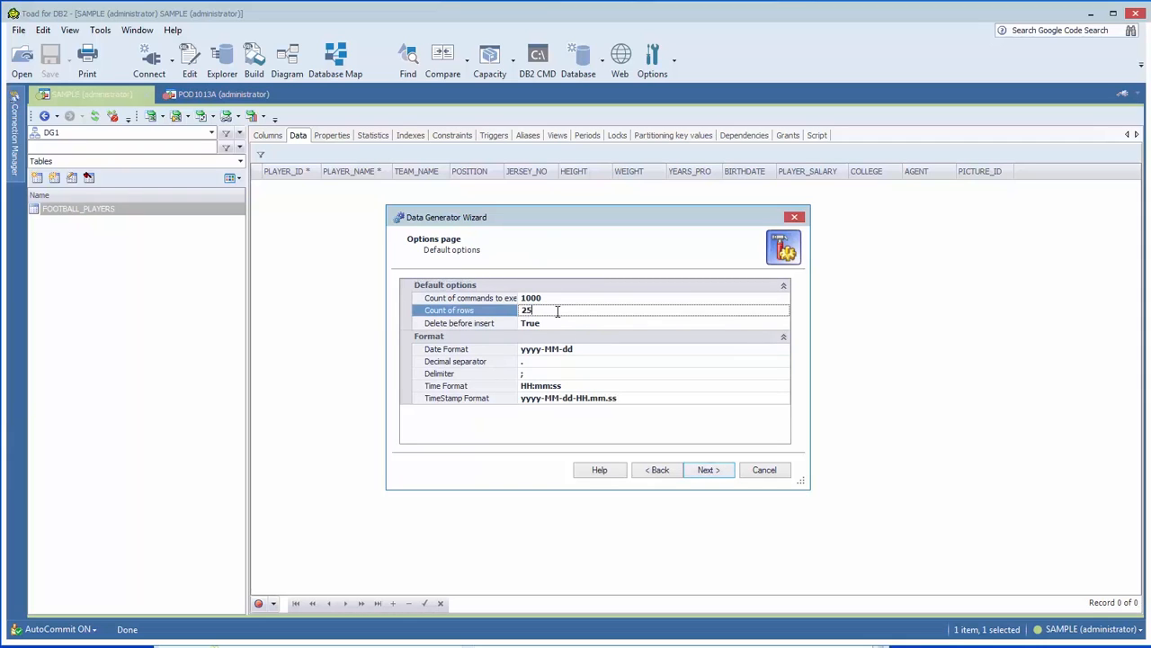
left_click(580, 326)
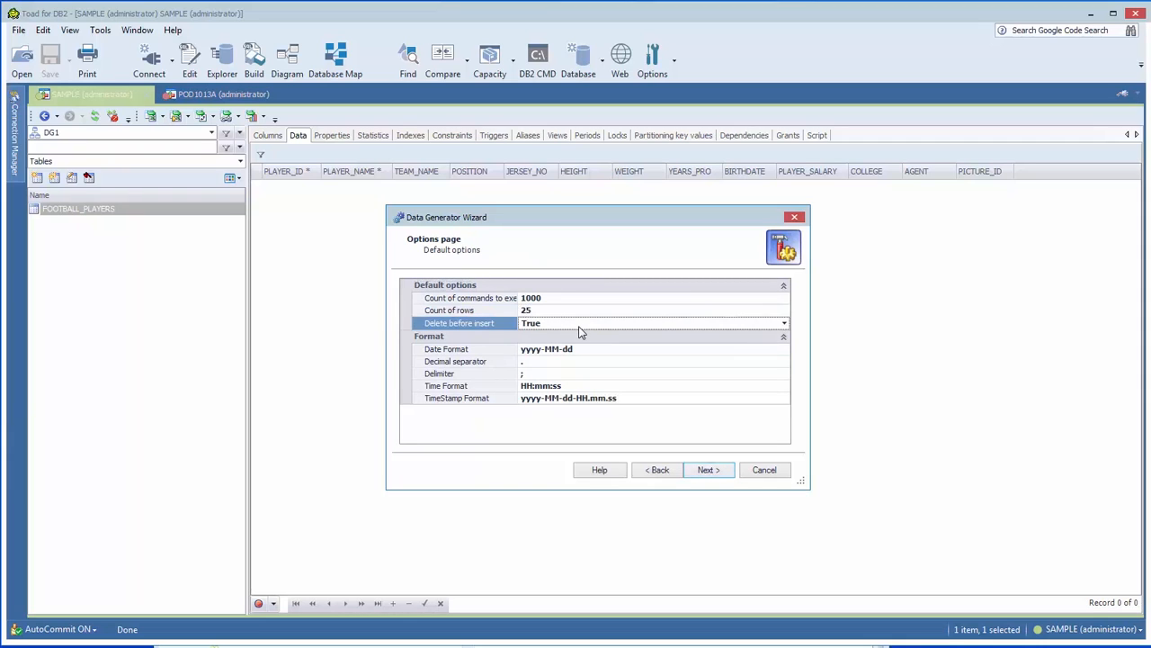
double_click(580, 325)
left_click(708, 470)
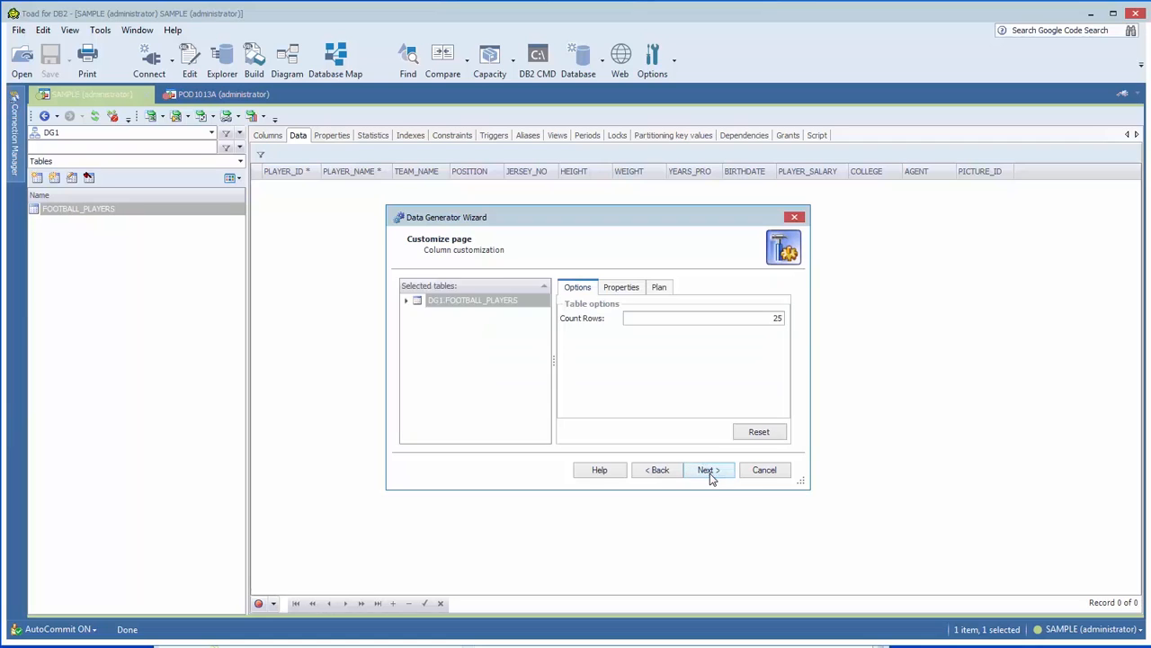
Step: Expand the FOOTBALL_PLAYERS columns and set PLAYER_ID to Sequence generate with start 1, step 1 and an increased finish value
left_click(408, 302)
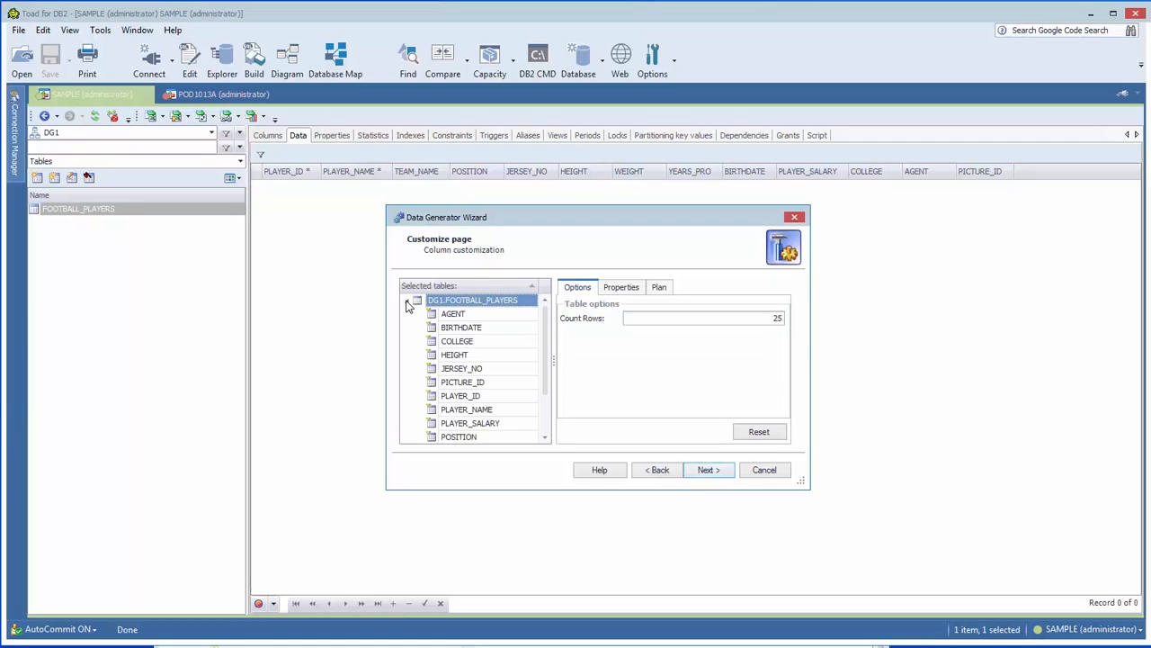
left_click(462, 316)
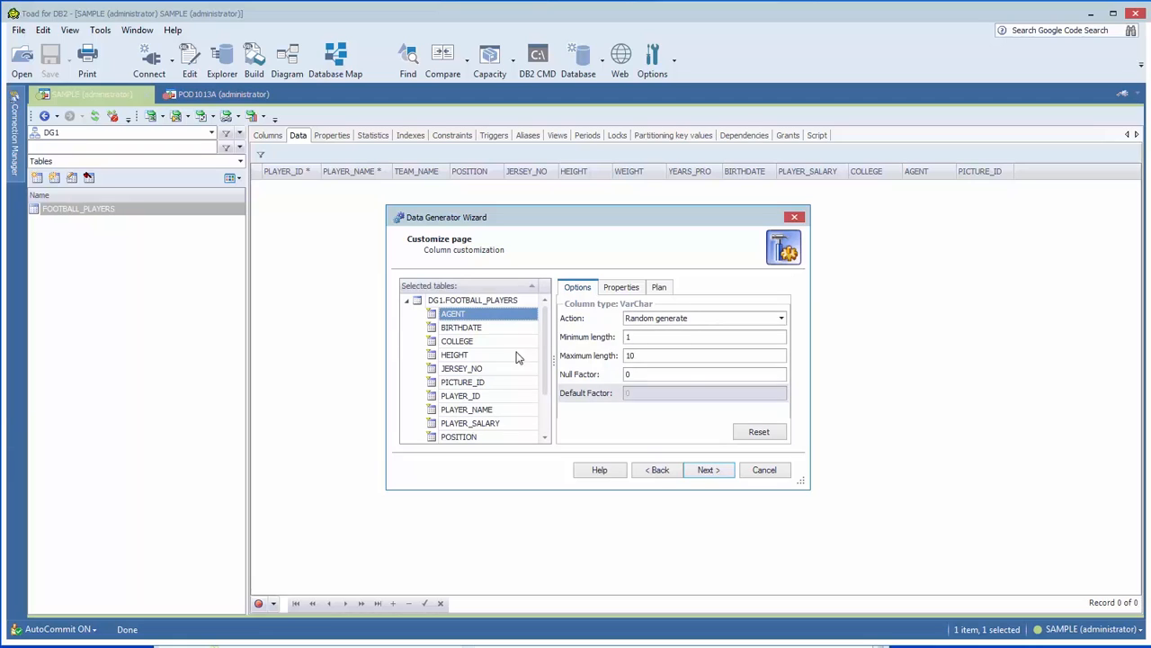
left_click(481, 397)
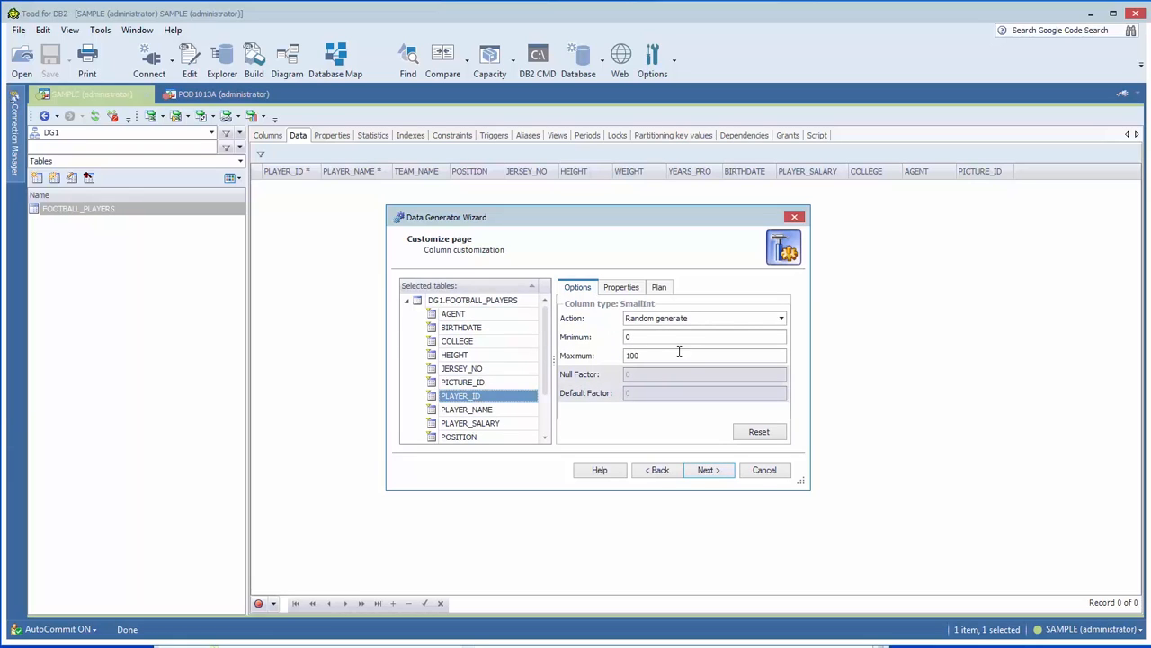
left_click(677, 323)
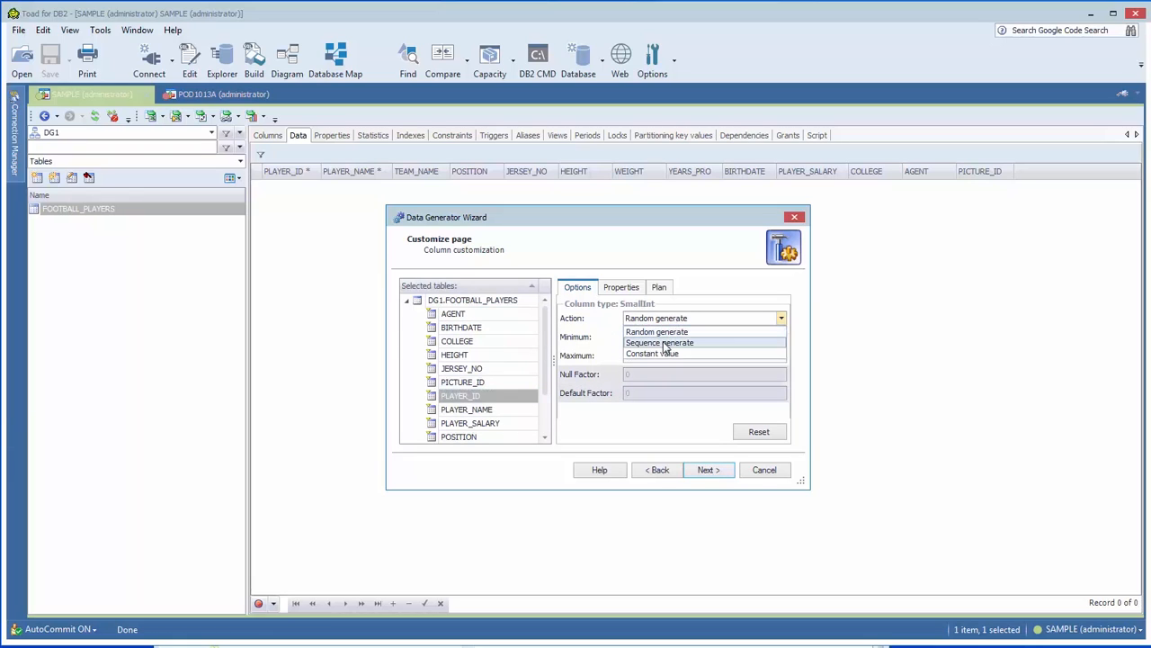
left_click(666, 343)
double_click(640, 338)
type("1")
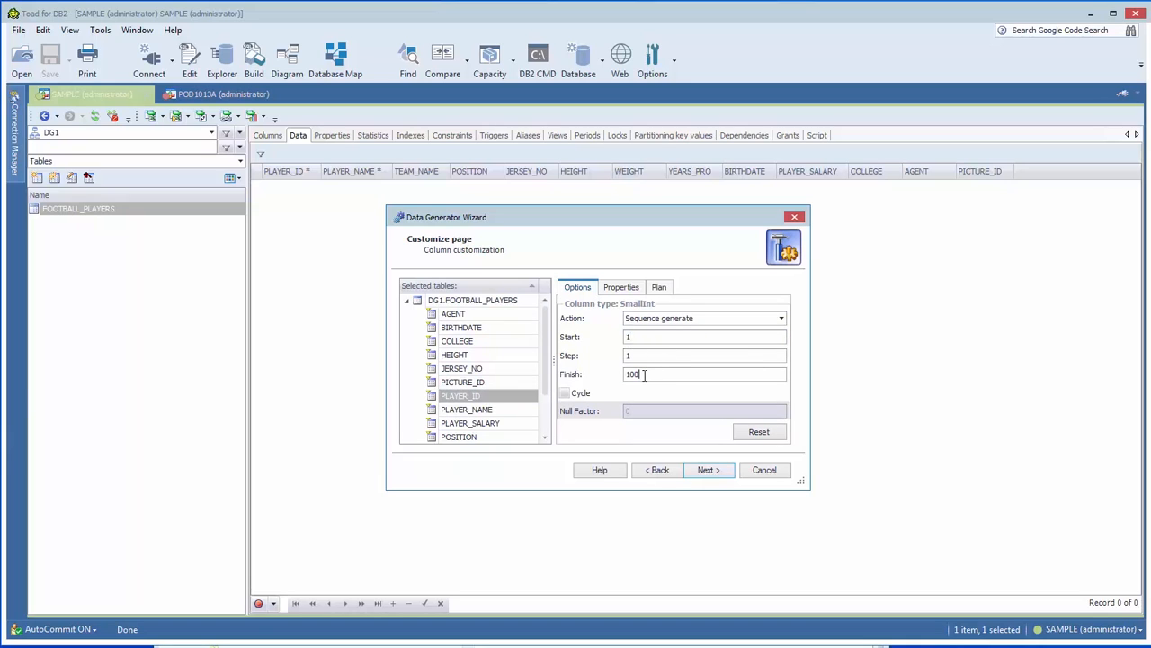
type("0")
Step: Keep the HEIGHT column on Random generate with a minimum of 66 and a maximum of 80
left_click(477, 331)
left_click(474, 345)
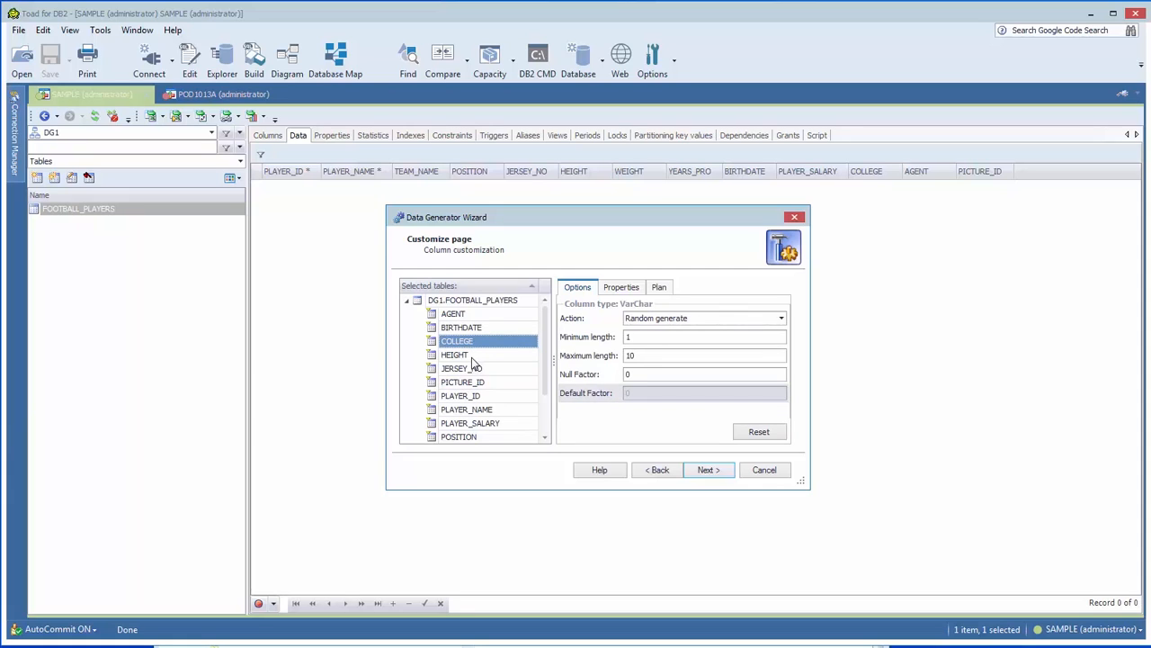
left_click(471, 357)
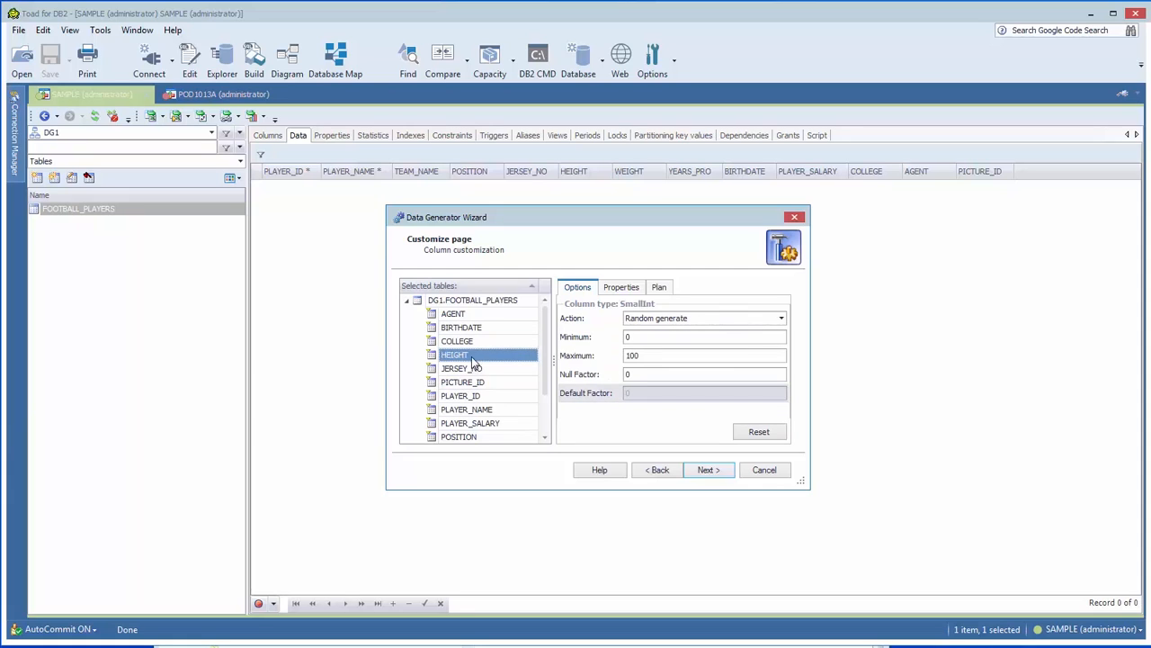
left_click(658, 320)
left_click(657, 331)
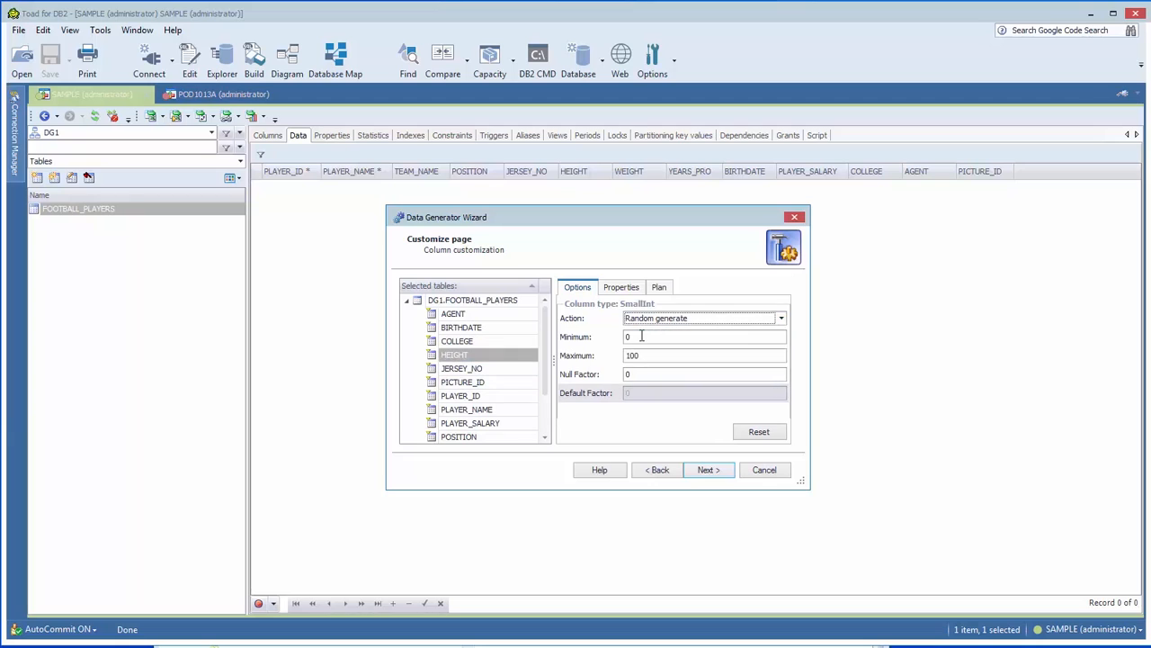
double_click(628, 337)
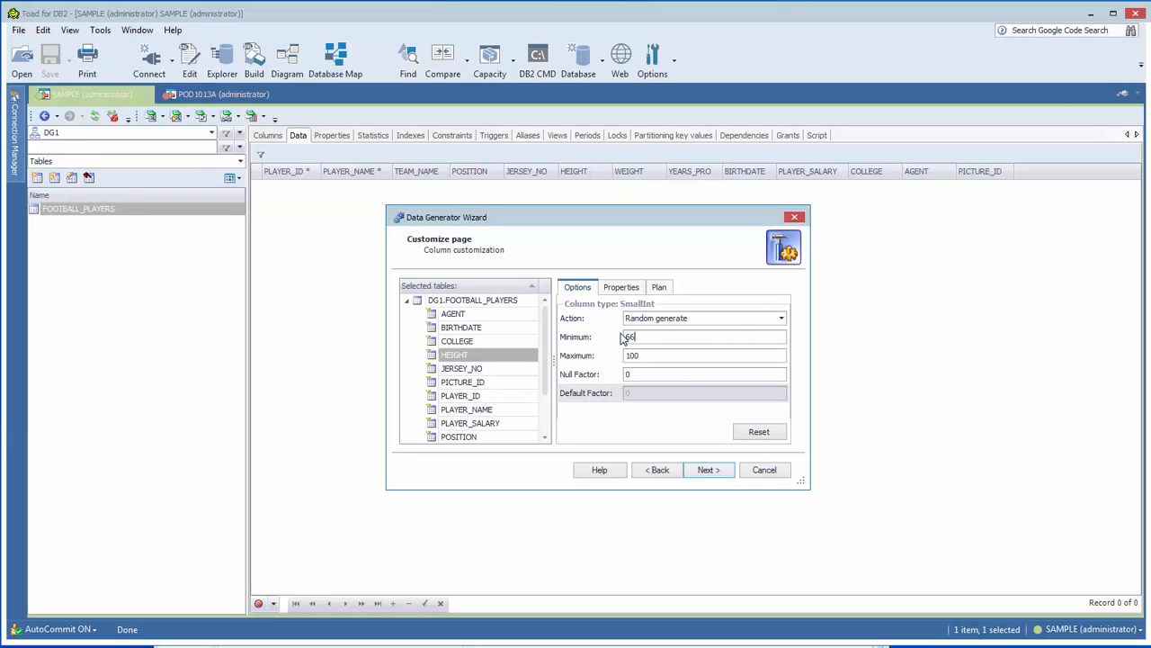
double_click(657, 355)
type("80")
Step: Set the WEIGHT column's random range to a minimum of 150 and a maximum of 355
left_click_drag(546, 363, 489, 399)
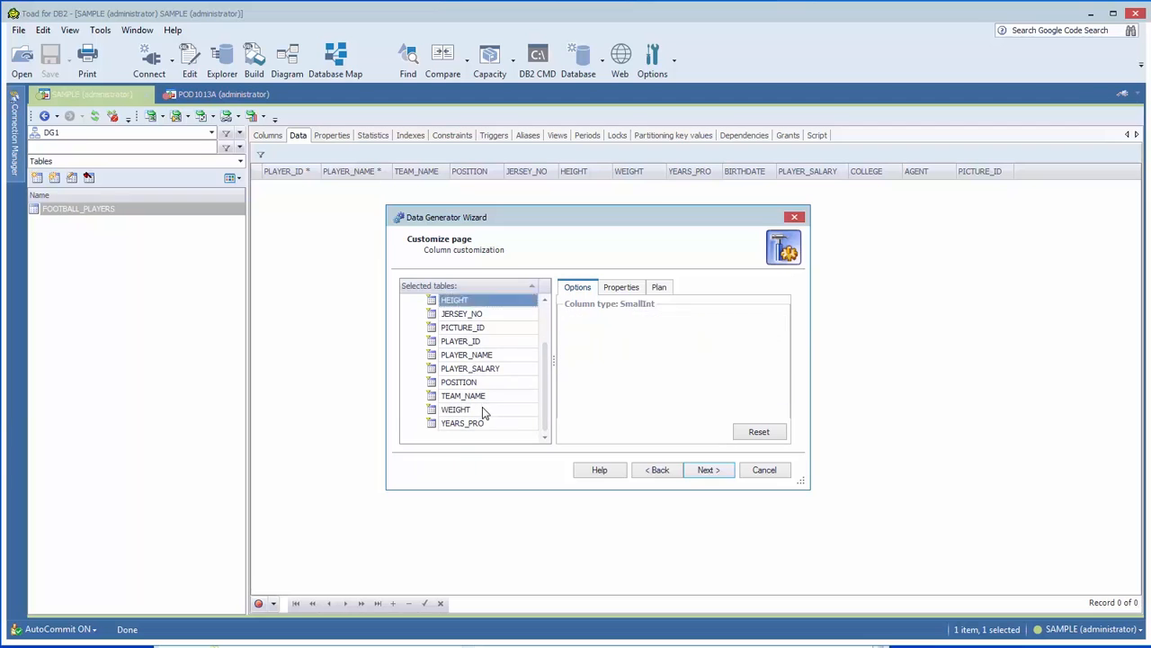
left_click(455, 409)
double_click(620, 337)
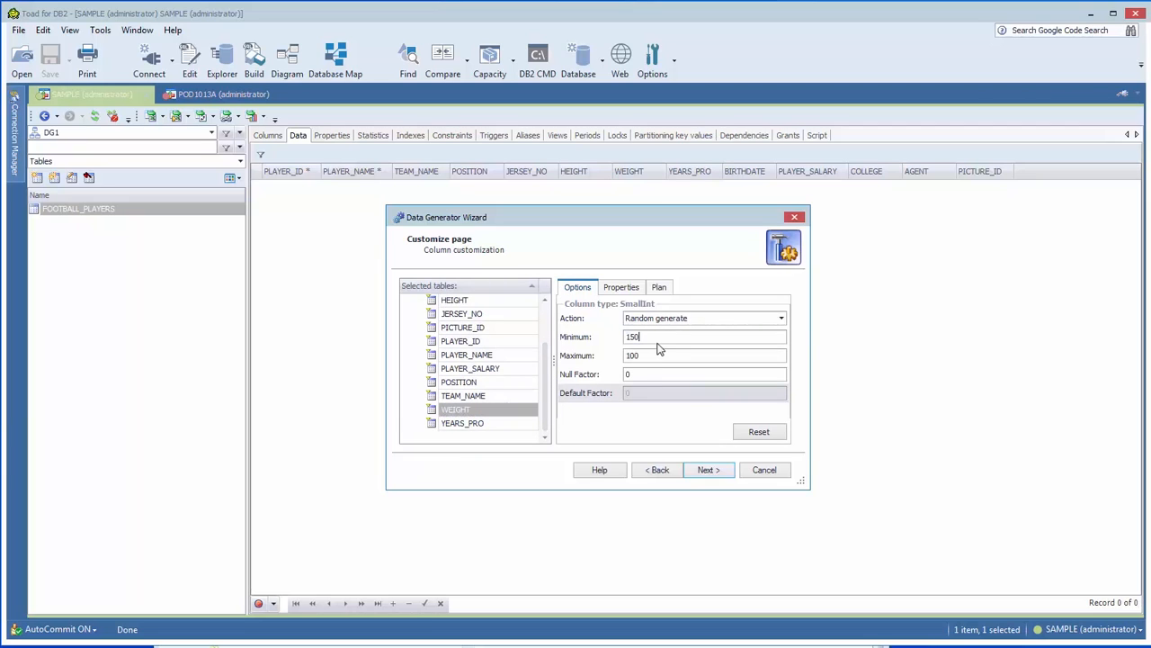
double_click(657, 356)
type("355")
Step: Set the PLAYER_SALARY column's random range to a minimum of 120000 and a maximum of 17000000
left_click(477, 368)
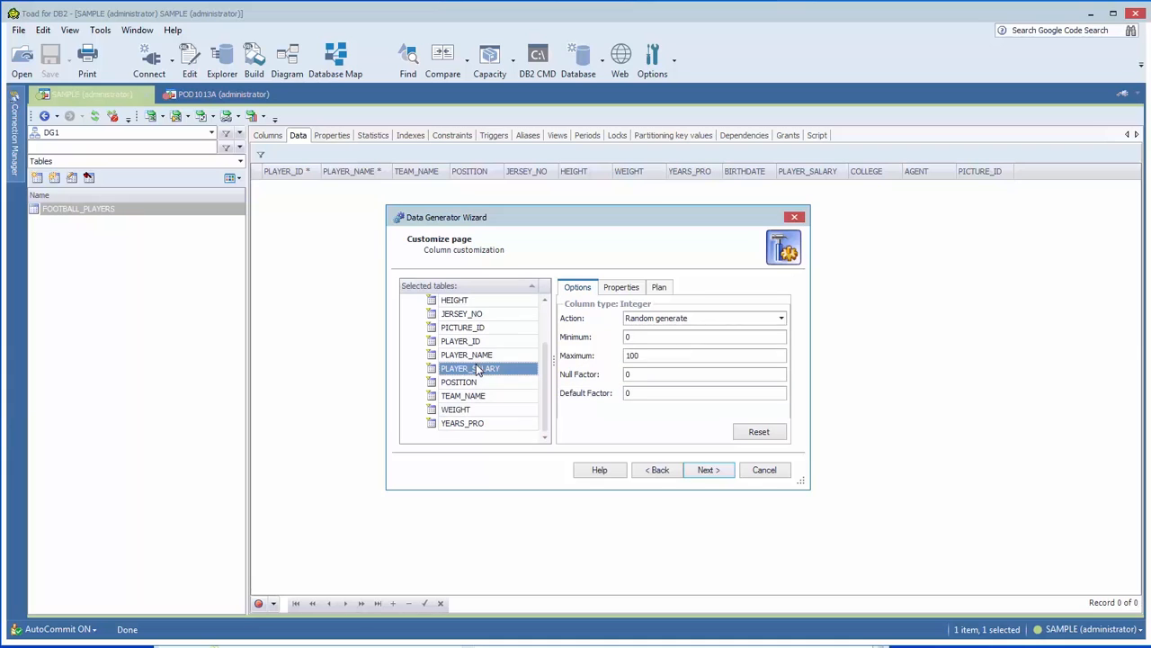
left_click(639, 336)
key("BackSpace")
type("120000")
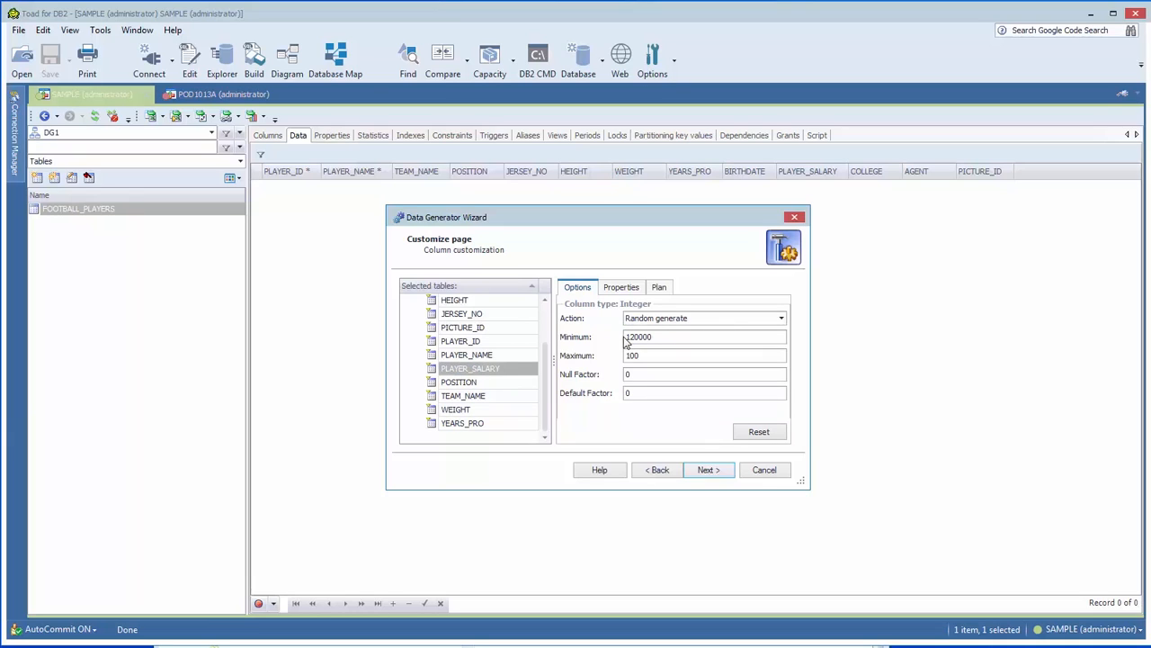
double_click(637, 356)
type("17000000")
scroll(544, 407, "up", 2)
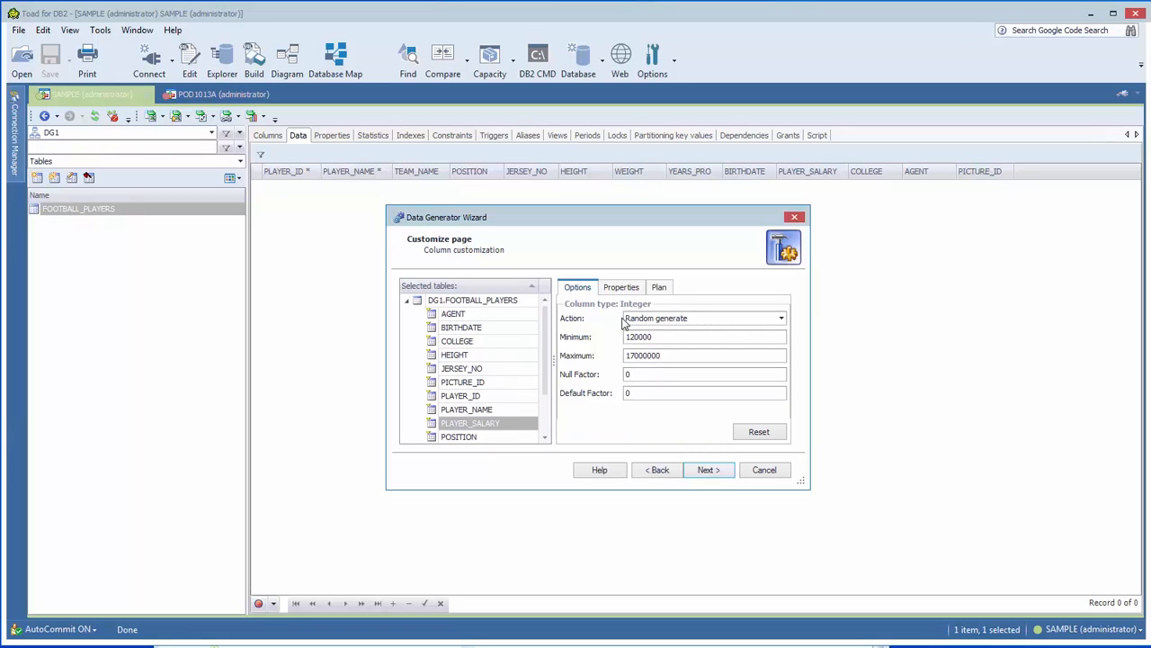
Step: Finish the data generator with the result sent to the editor, and look through the generated INSERT statements
left_click(698, 469)
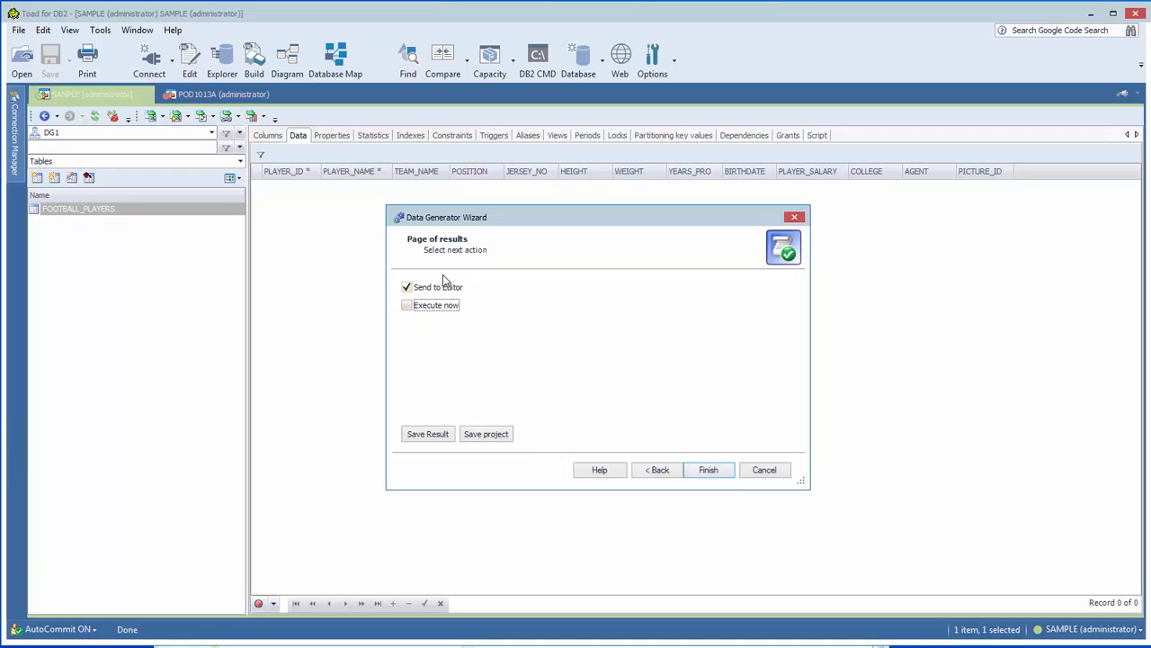
left_click(708, 469)
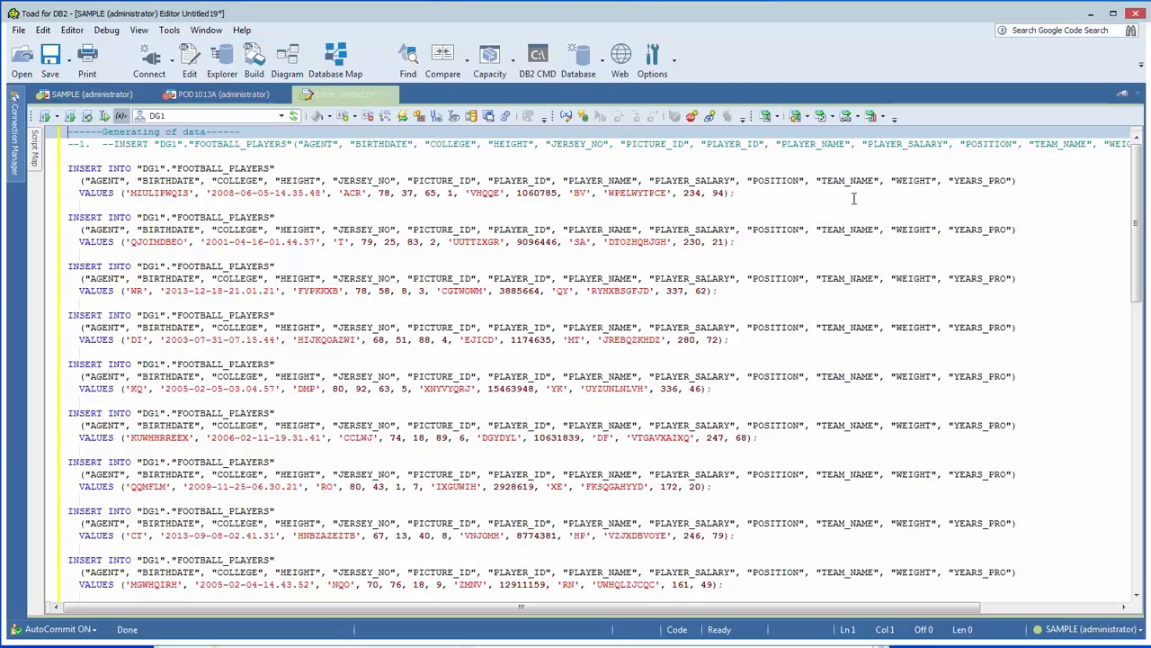
scroll(784, 279, "down", 10)
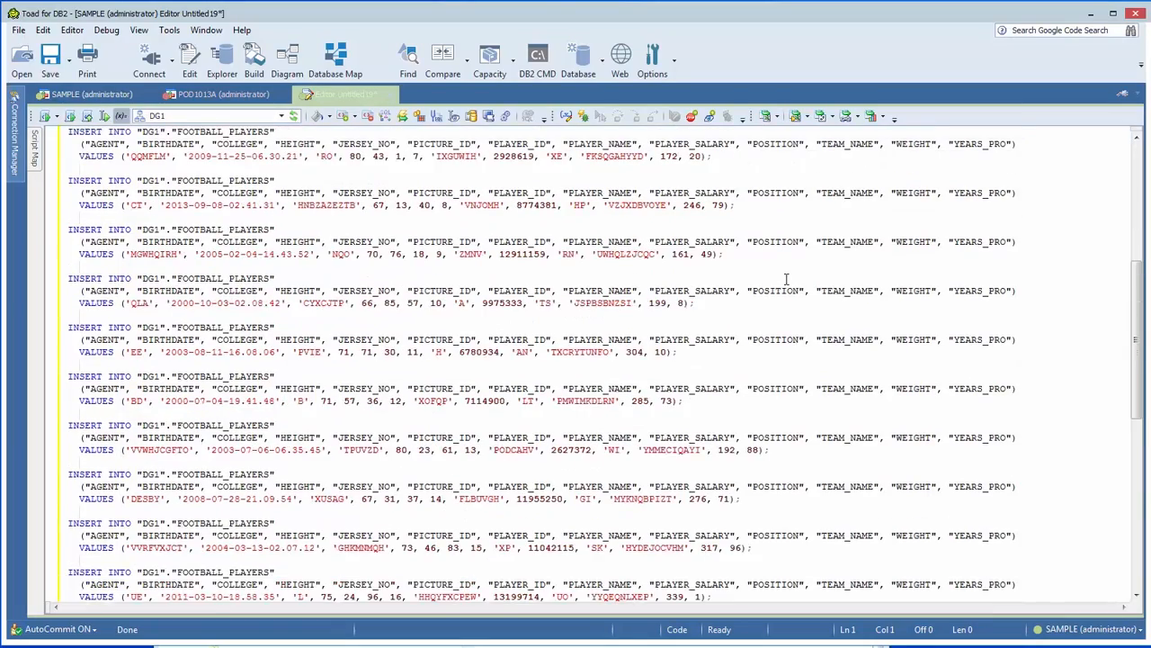
scroll(784, 279, "up", 15)
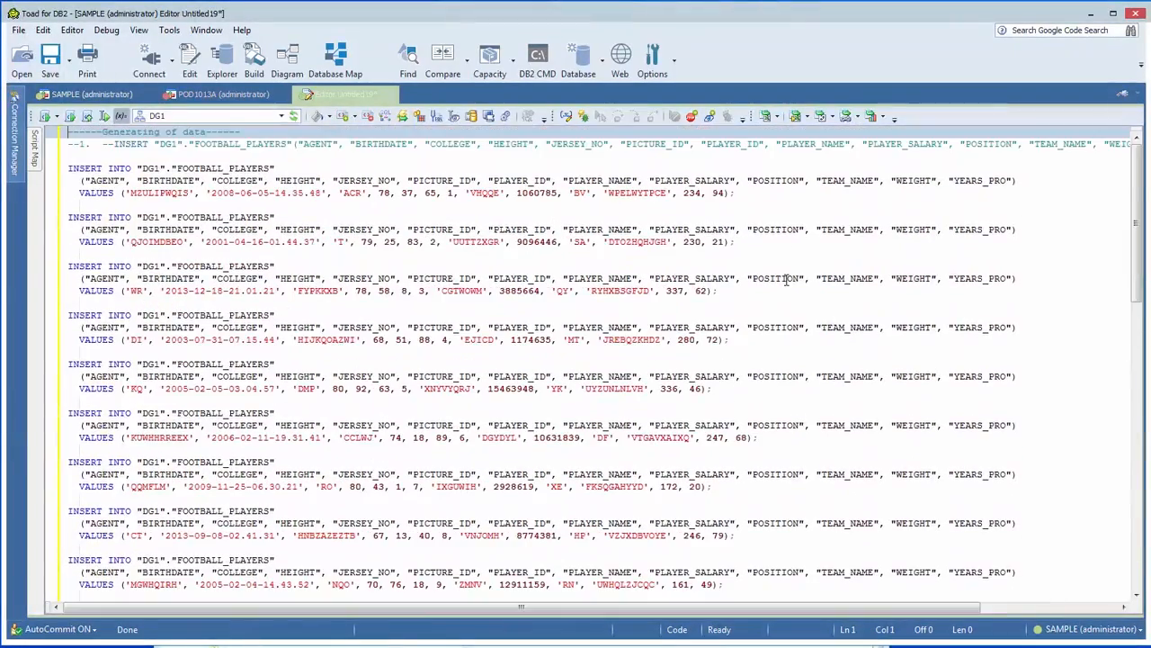
Step: Execute the generated INSERT script against DG1 and return to the FOOTBALL_PLAYERS table in the SAMPLE connection's object list
left_click(45, 116)
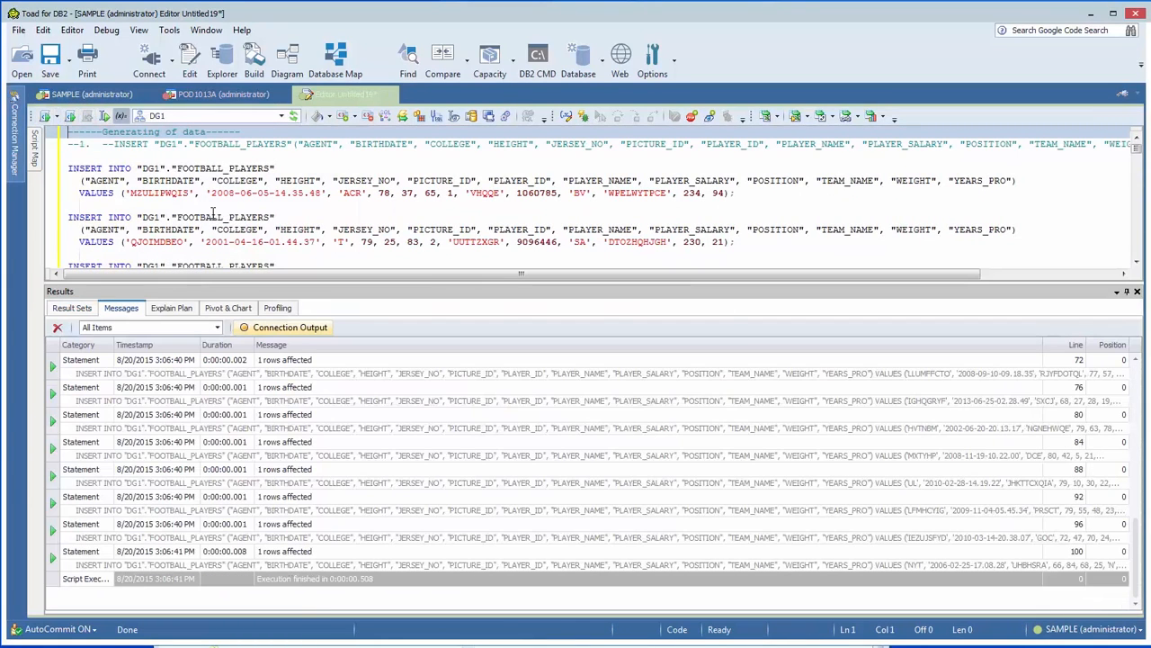
left_click(125, 94)
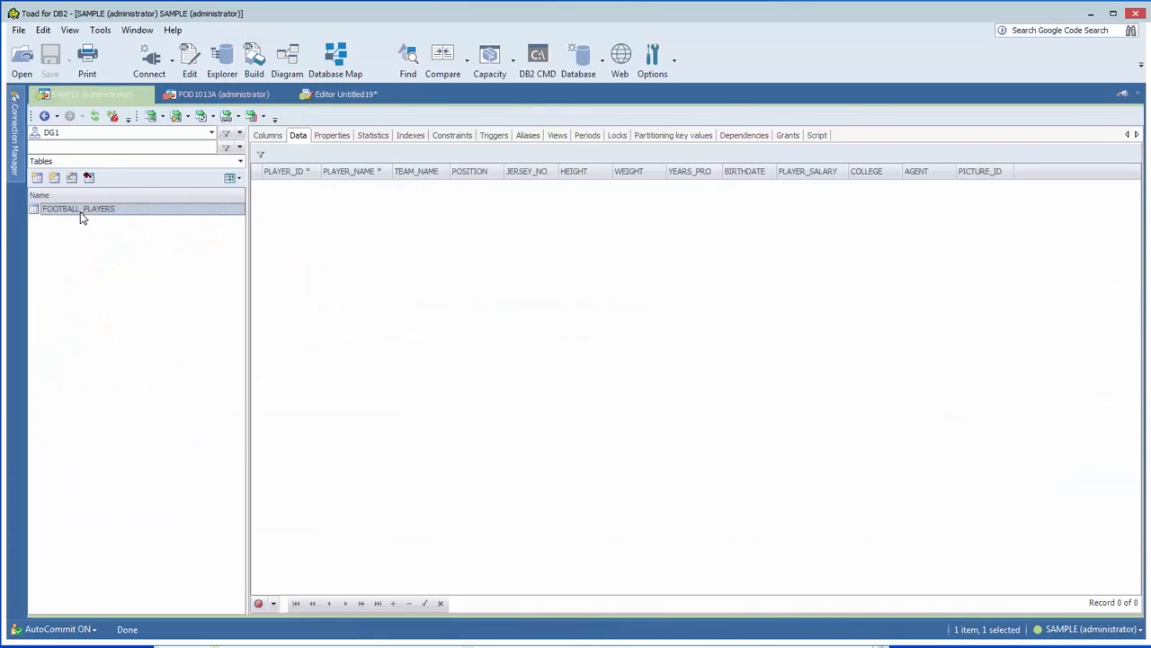